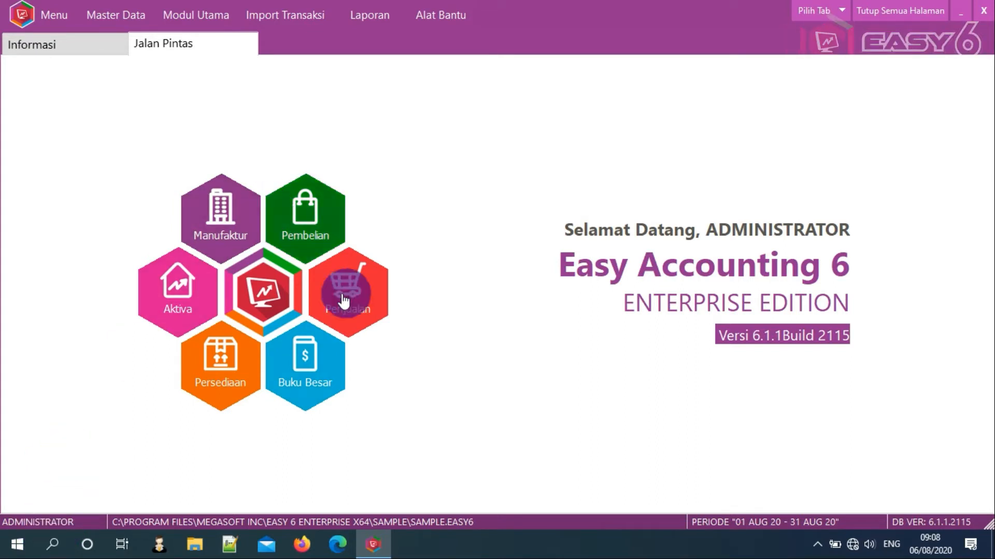
- Review the feature preferences for the EASY Branch / EABT activation option, and close them without saving
click(437, 20)
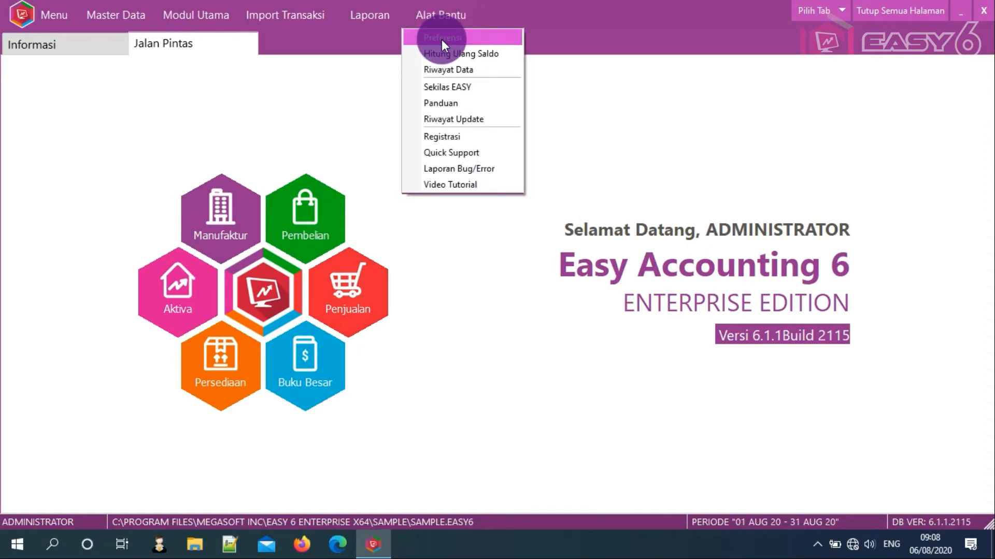
click(442, 40)
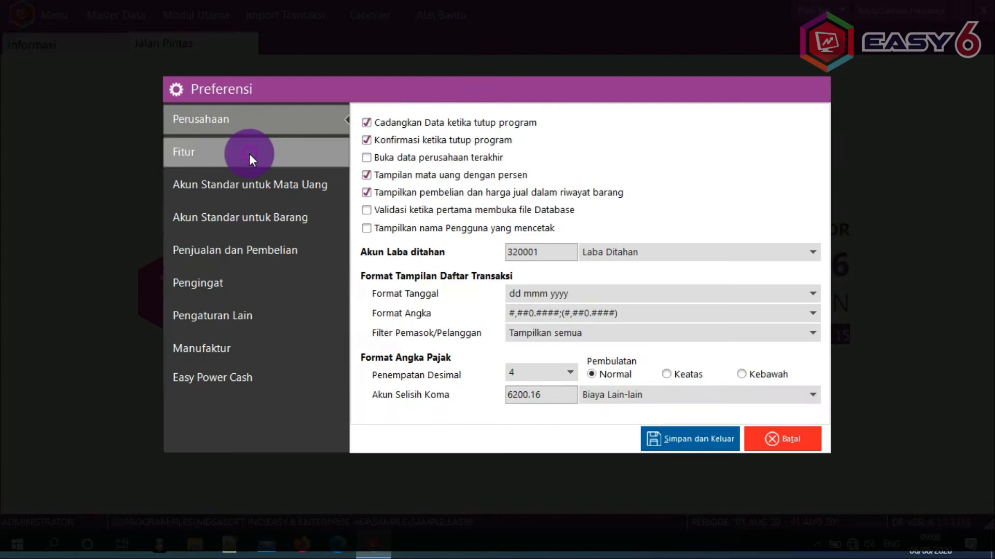
click(249, 155)
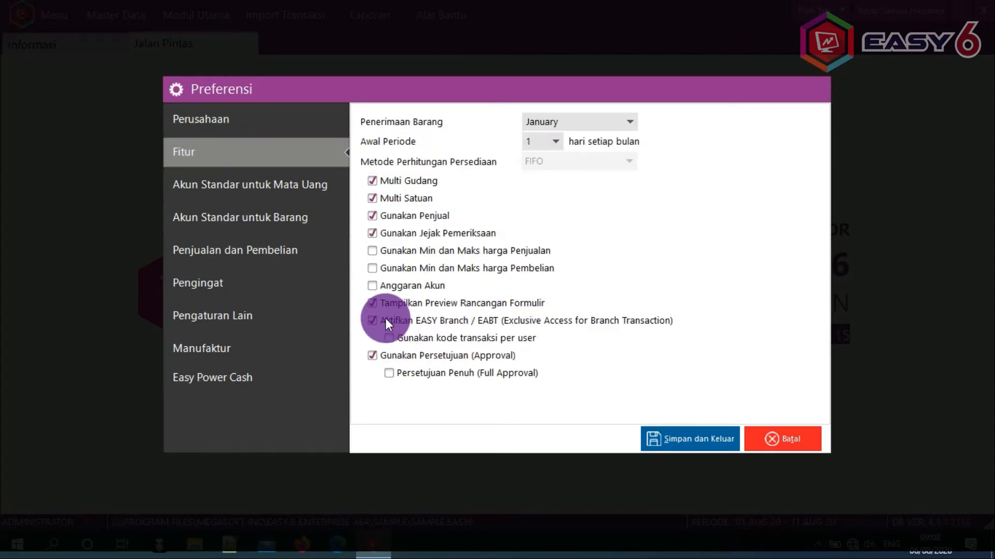
click(795, 441)
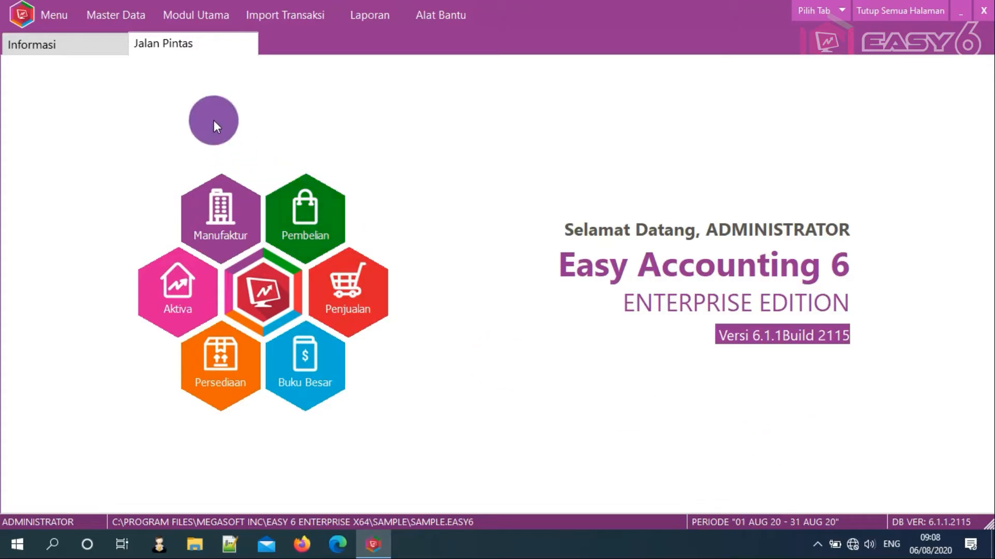
- Open the branch master list, examine the warehouses and users of the BANDUNG and JAKARTA branches, and close the list
click(124, 20)
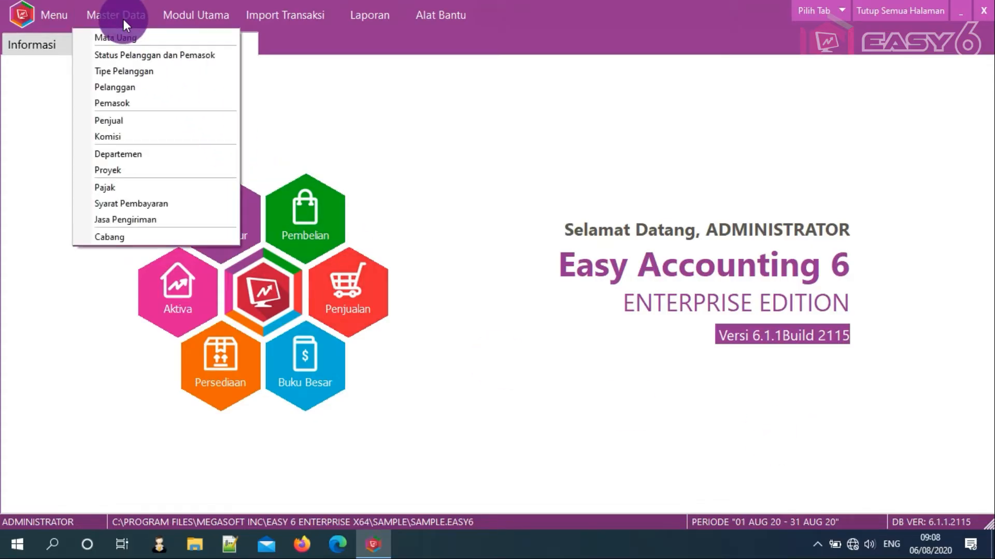
click(113, 237)
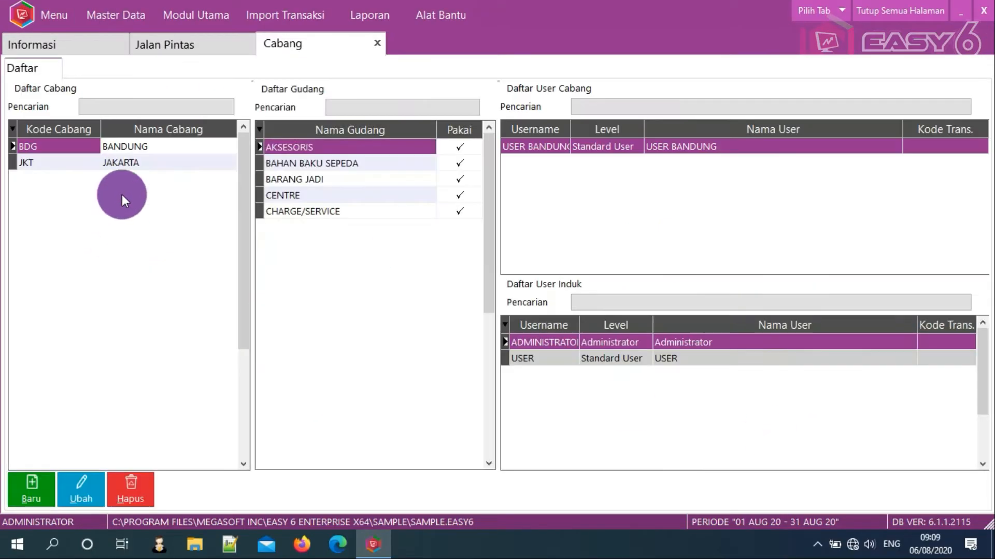
click(125, 164)
click(136, 148)
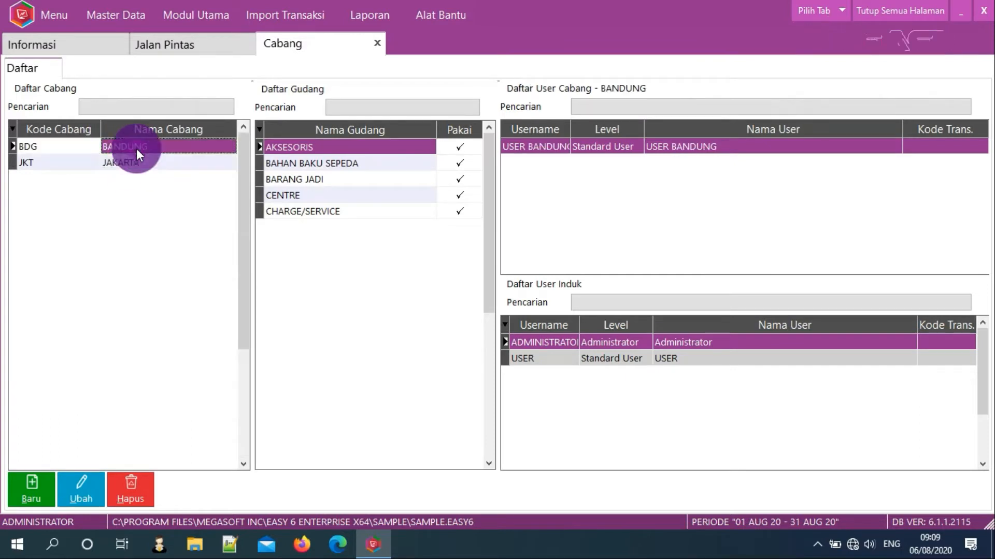
click(135, 162)
click(139, 148)
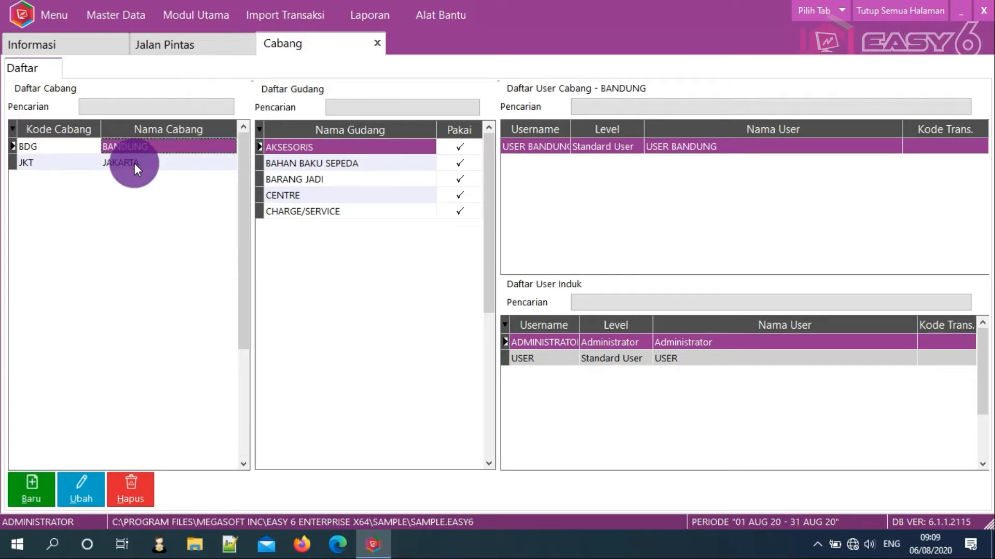
click(134, 163)
click(377, 44)
- Check the user level and assigned branch of USER JAKARTA and USER BANDUNG in the user access rights settings
click(52, 20)
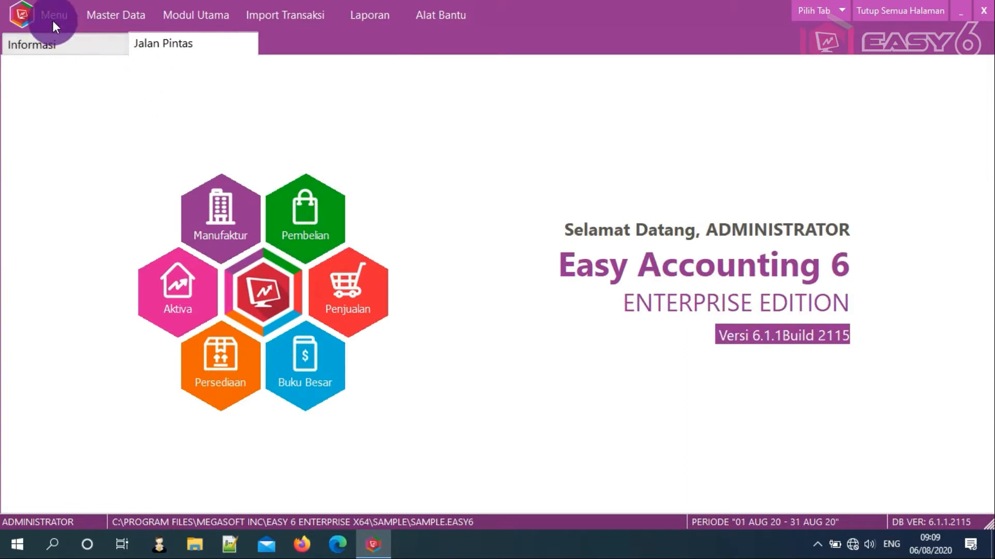
click(50, 21)
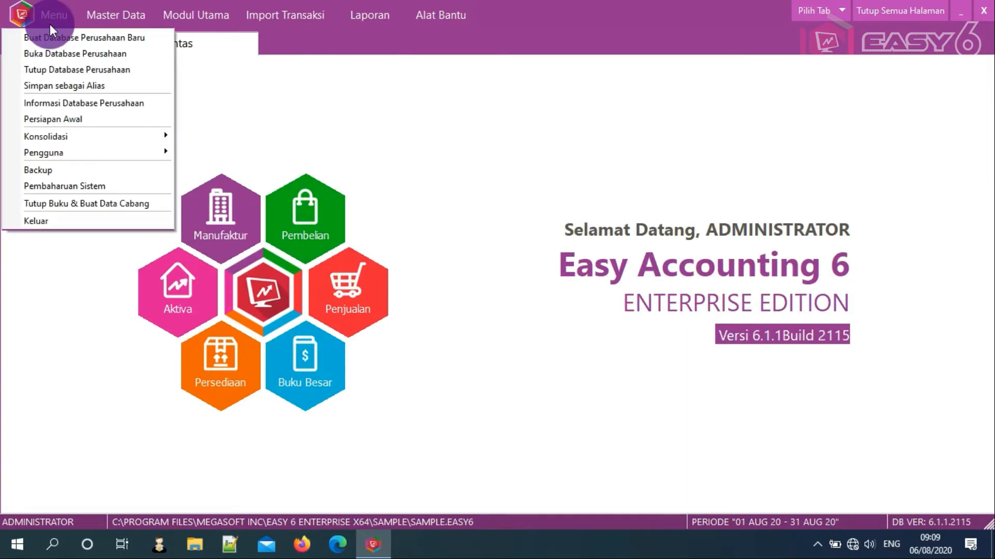
mouse_move(88, 150)
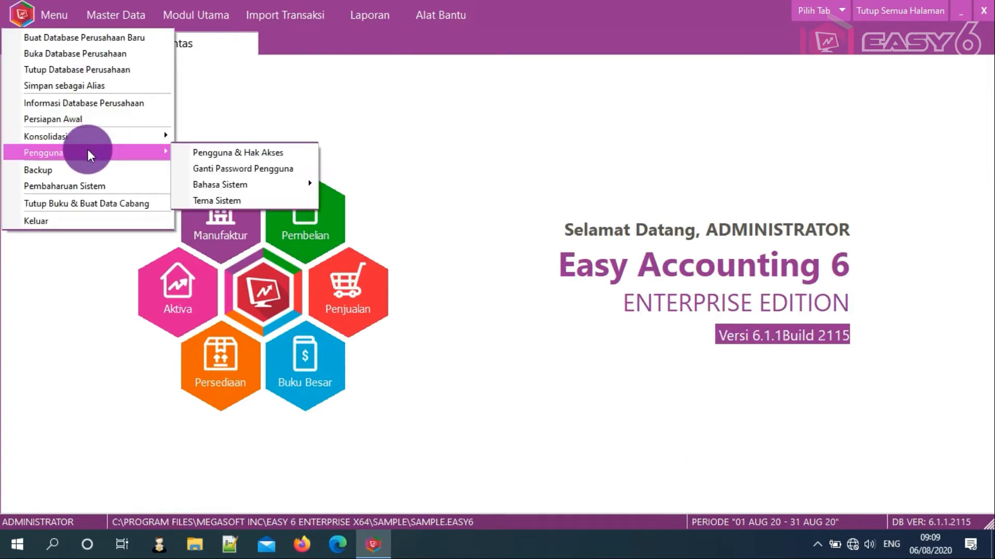
click(211, 153)
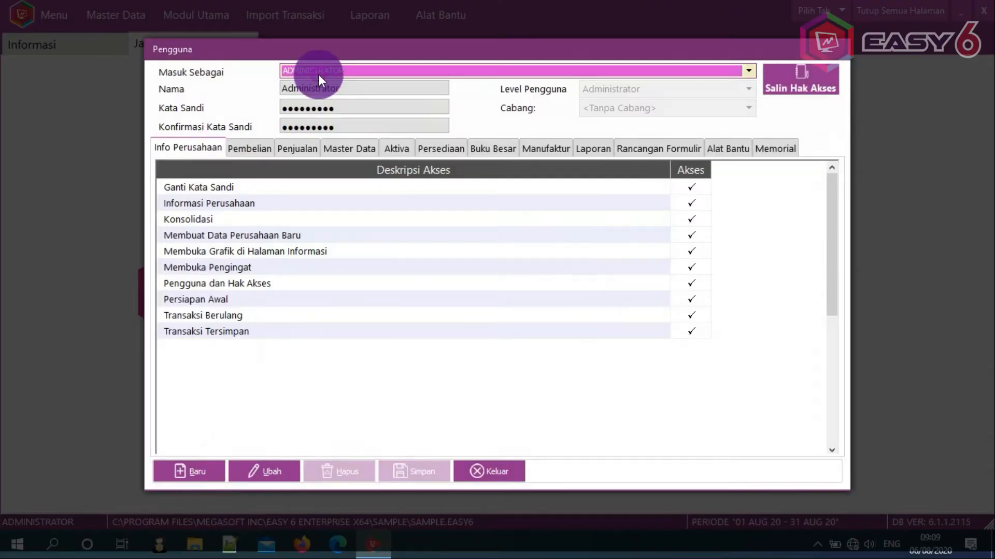
click(318, 74)
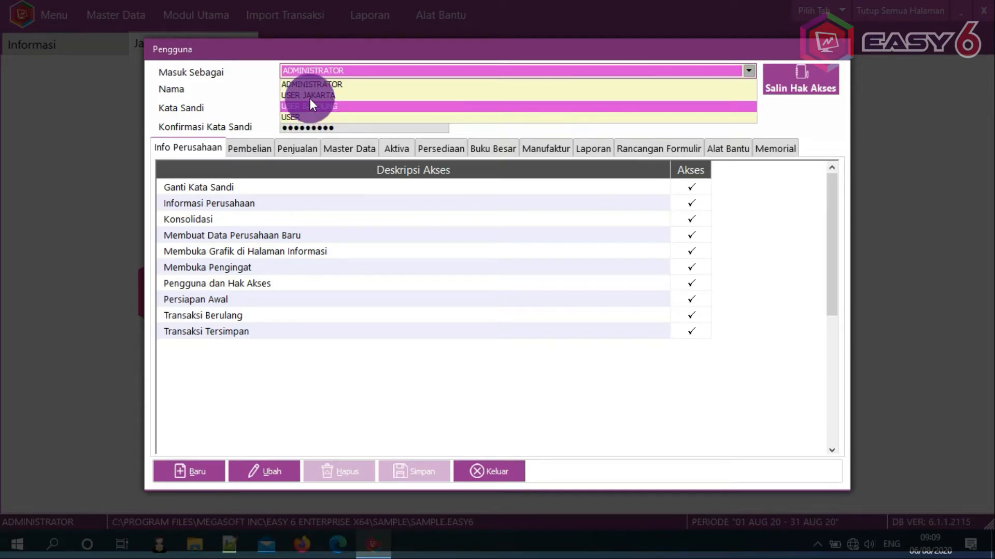
click(310, 95)
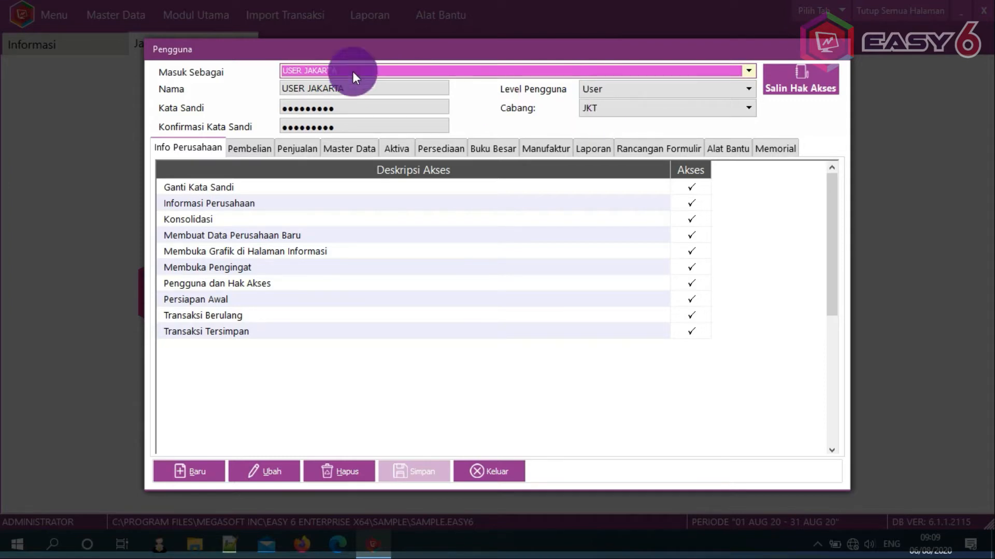
click(305, 71)
click(307, 110)
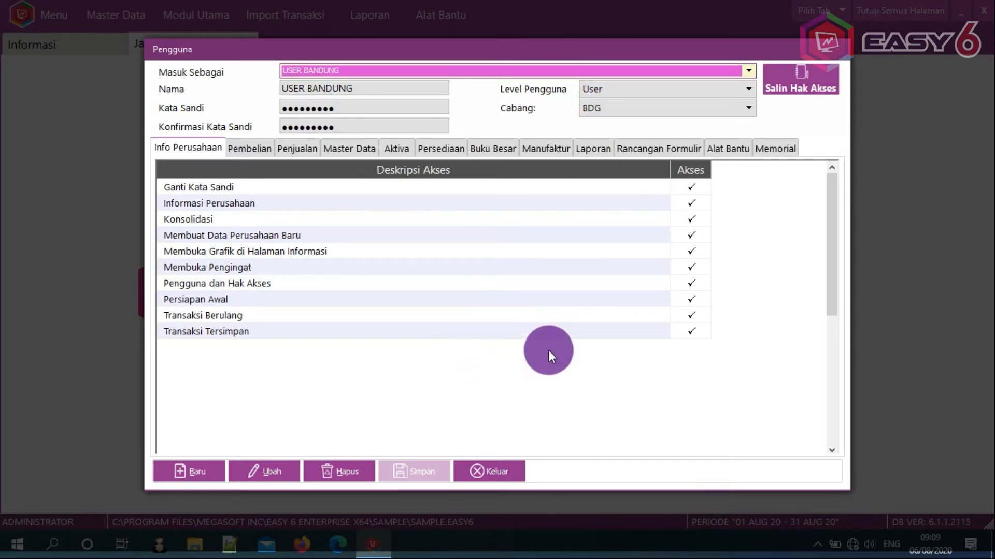
click(501, 474)
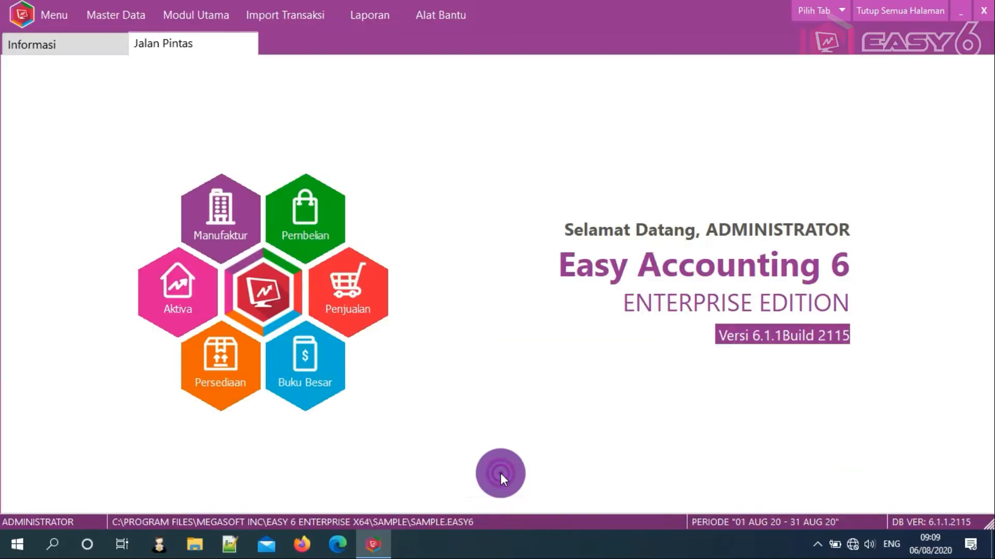
- Launch a second instance of EASY 6 Enterprise and return to the window with the sample database open
right_click(383, 542)
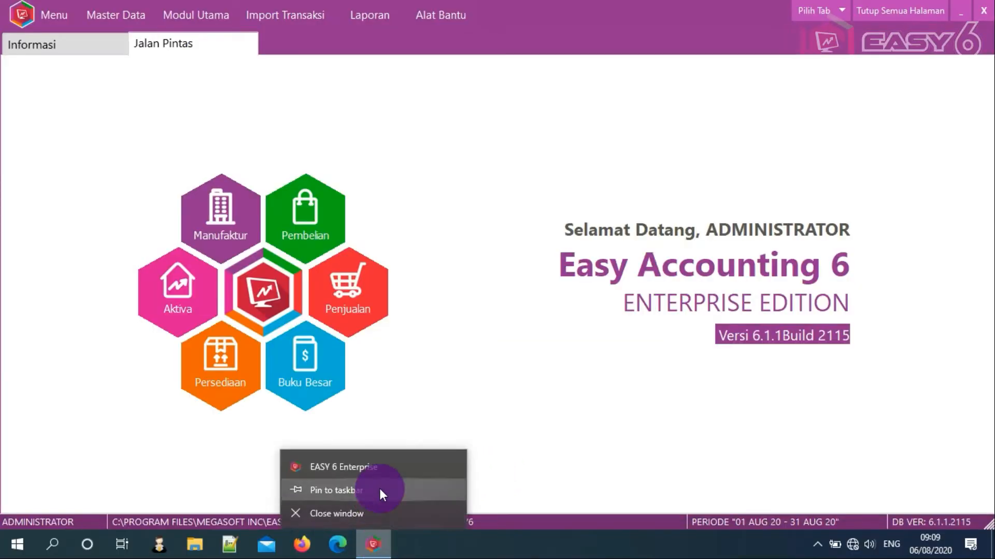
click(564, 438)
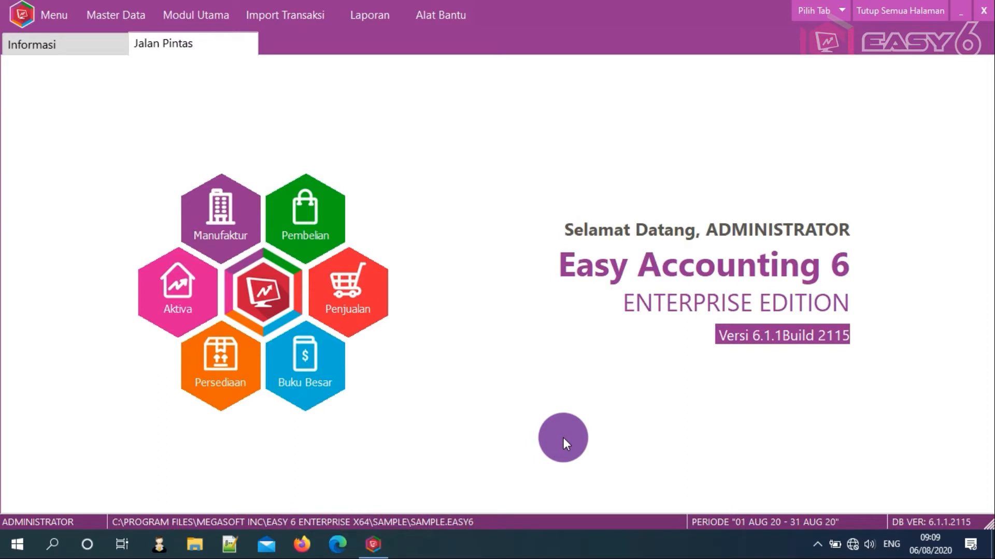
right_click(380, 553)
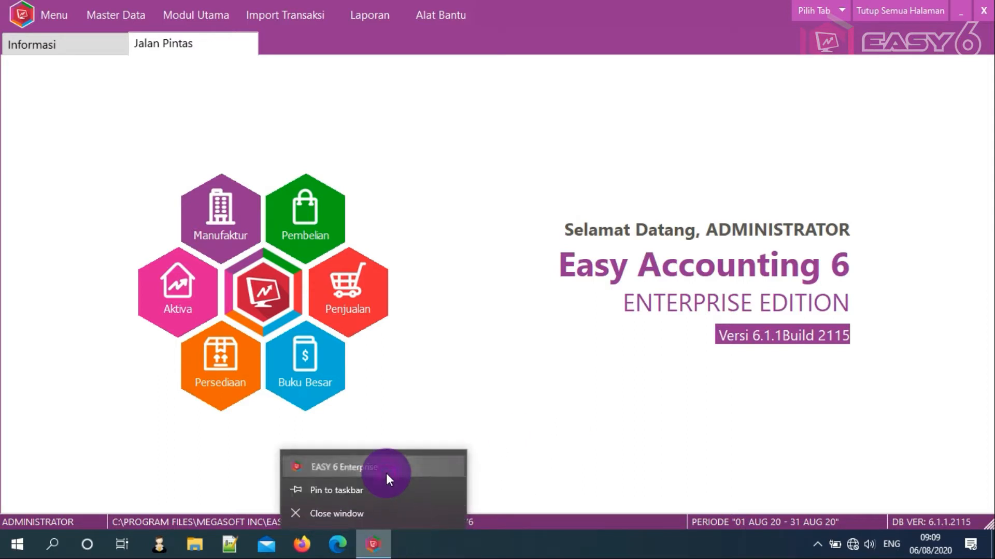
click(386, 473)
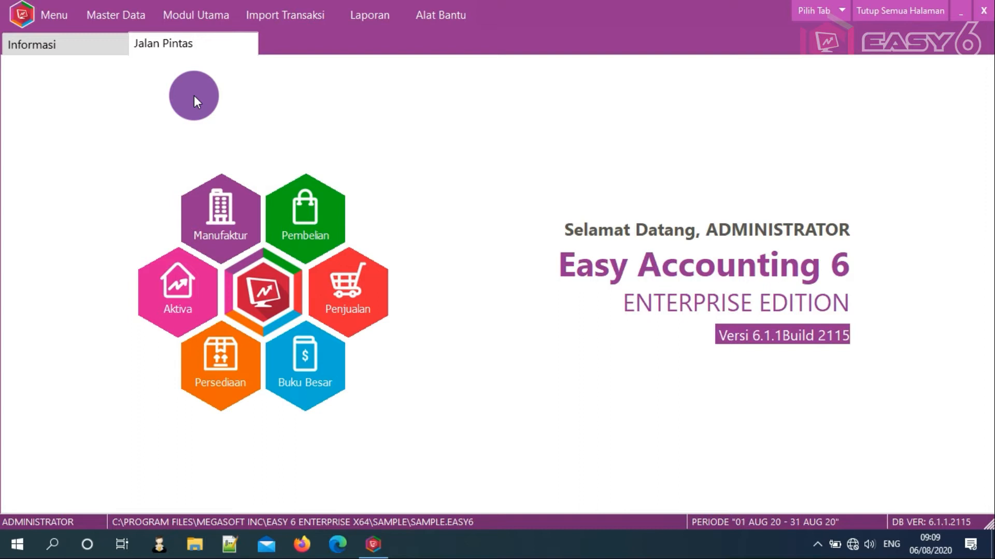
click(194, 96)
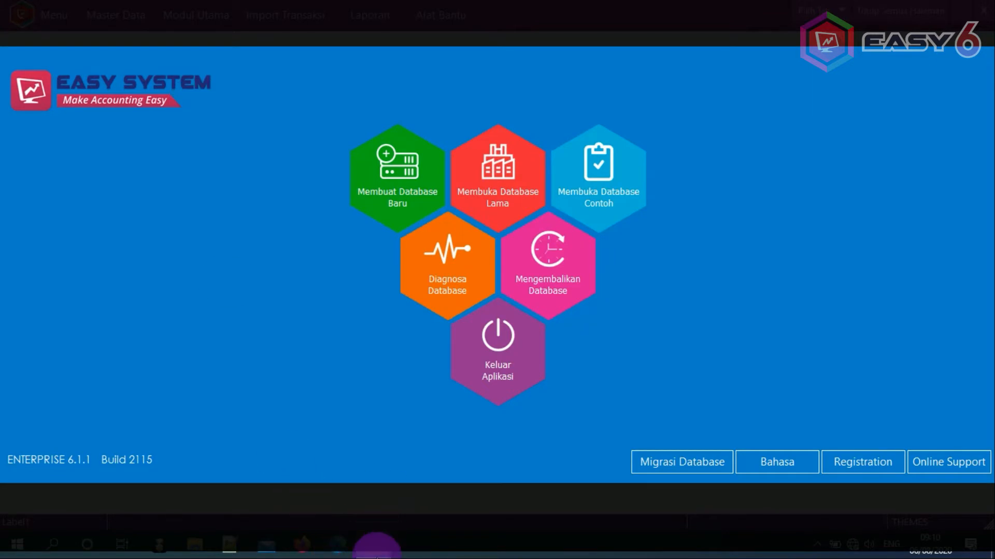
mouse_move(373, 543)
click(337, 499)
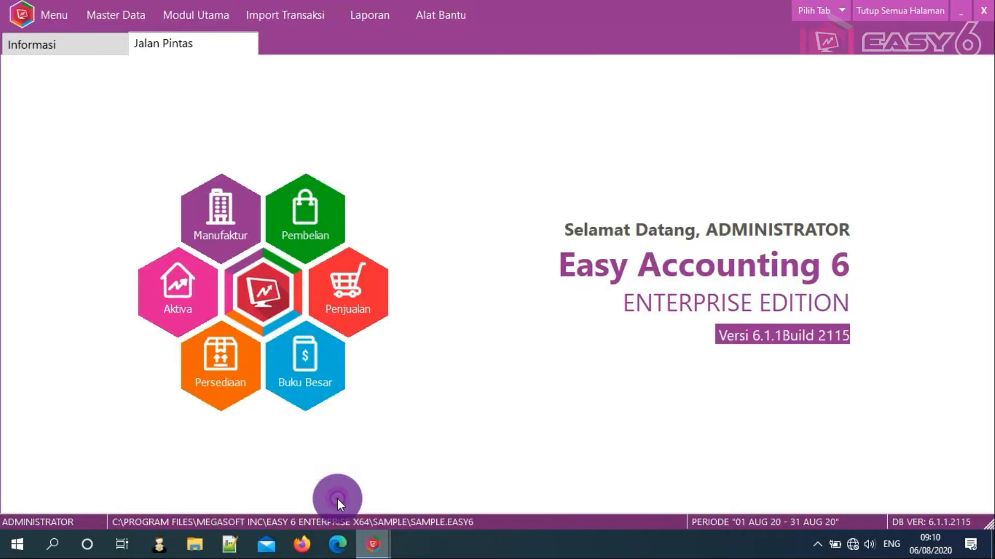
- Open the supplier master list and sort it by supplier number in descending order
click(118, 23)
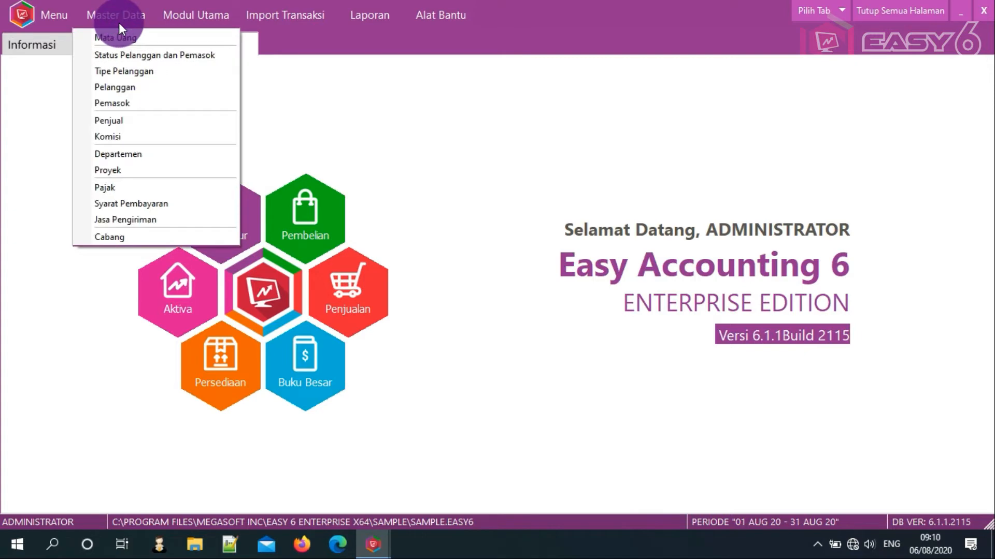
click(128, 107)
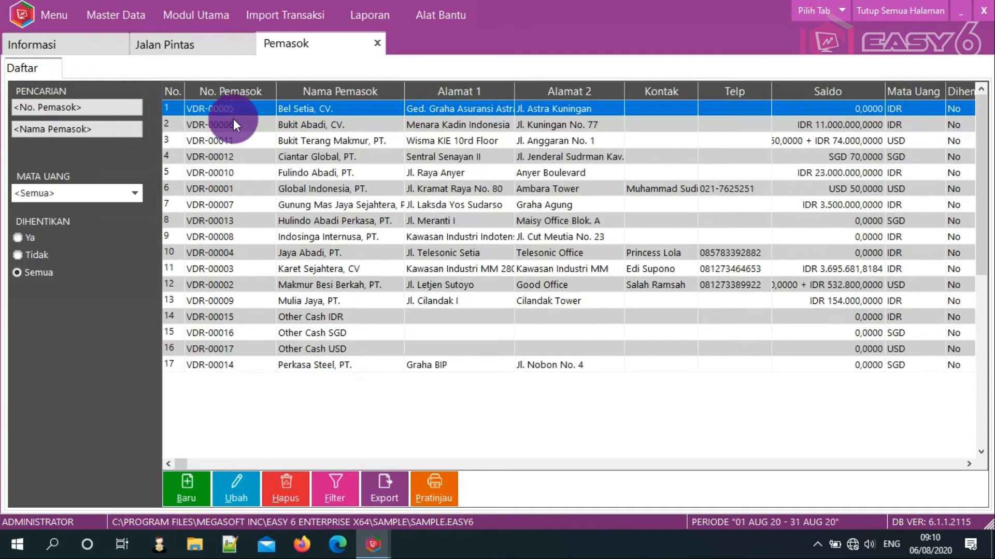
click(248, 91)
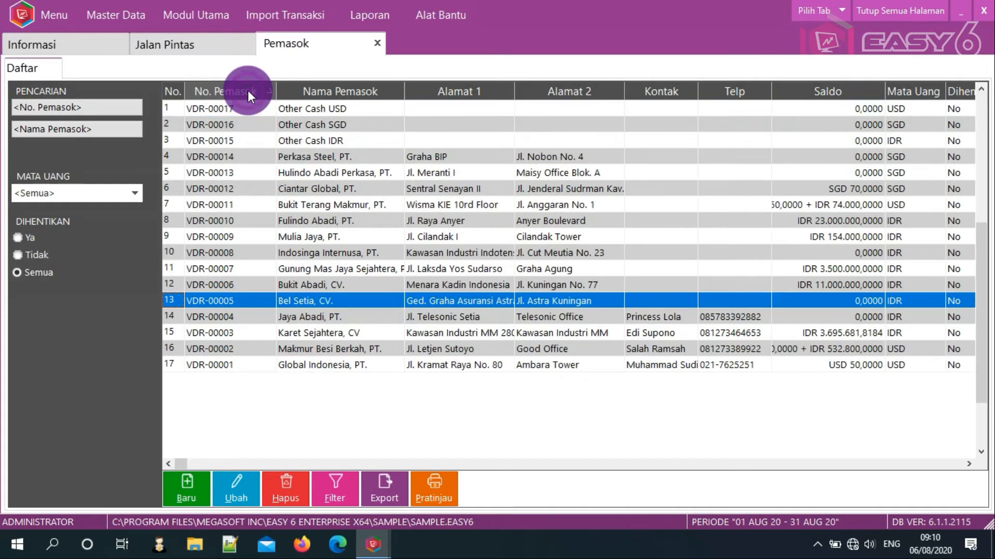
click(332, 187)
click(336, 156)
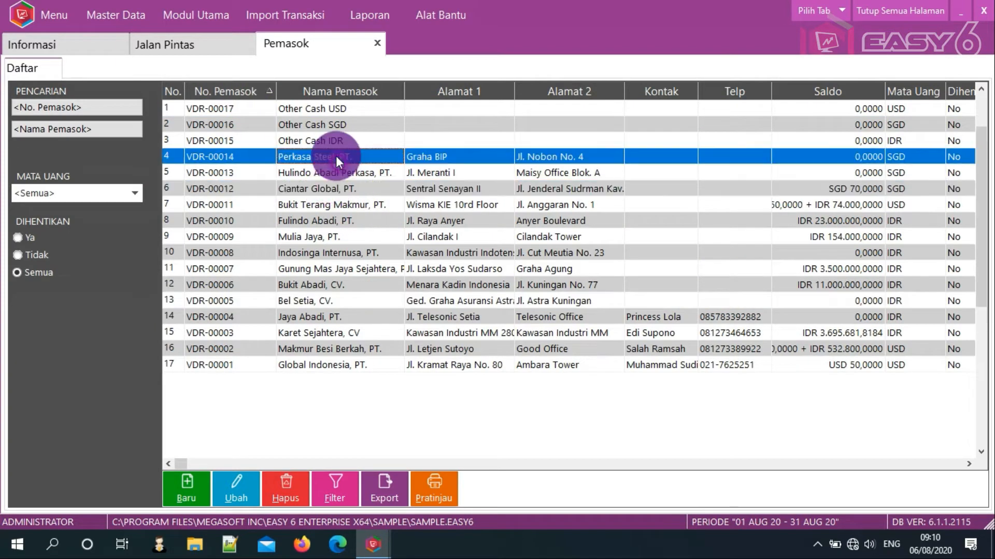
click(326, 112)
click(320, 141)
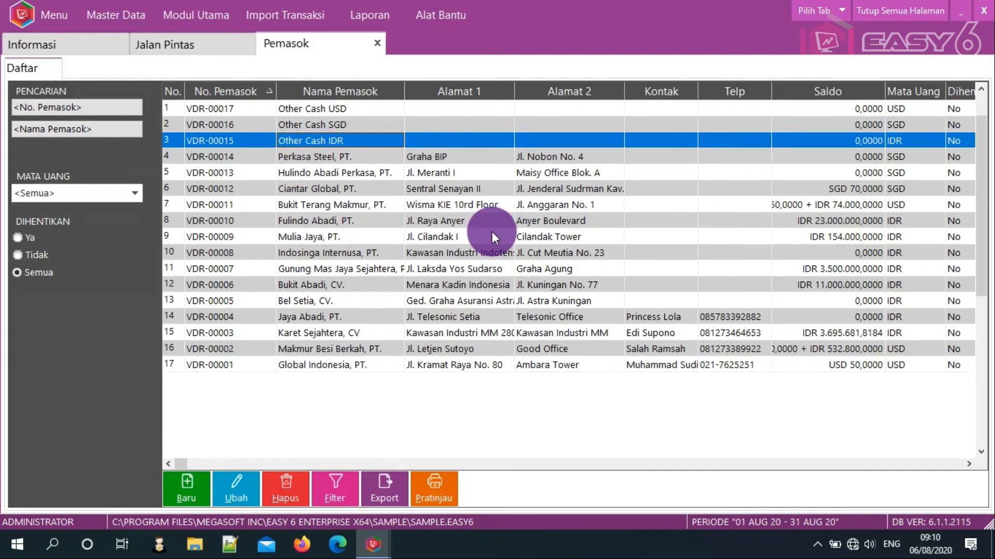
click(467, 221)
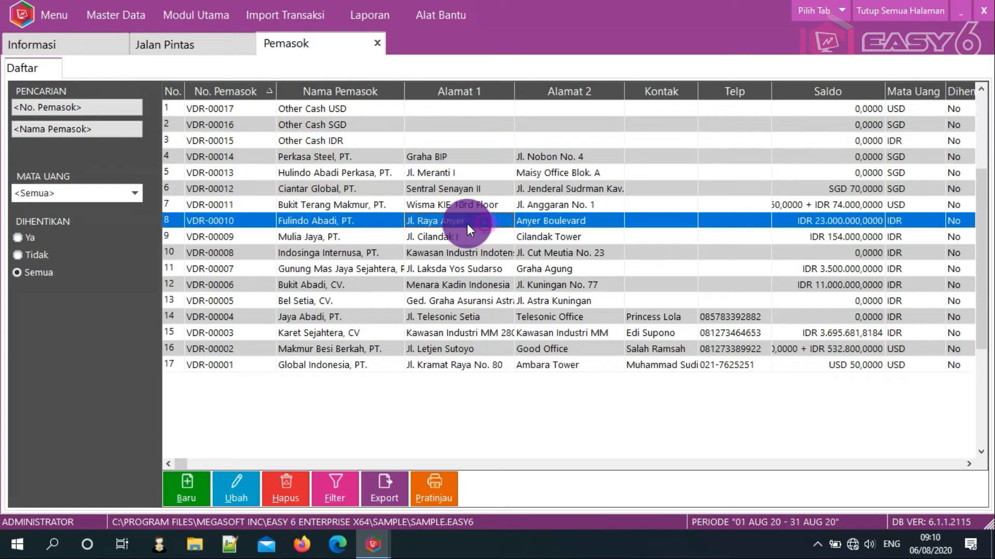
- Open supplier VDR-00010 for editing and change its name to "Fulindo Abadi, PT. JAKARTA"
double_click(316, 221)
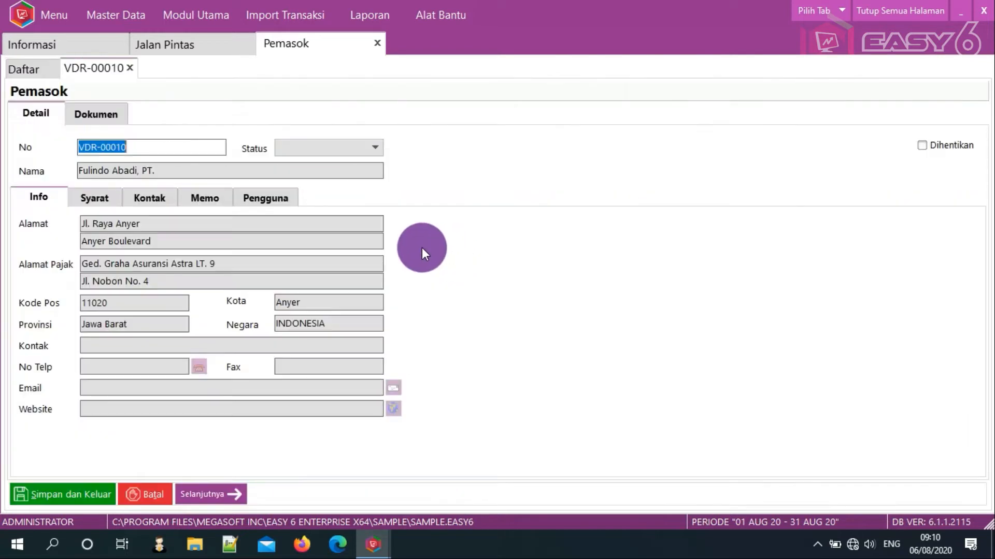
click(182, 171)
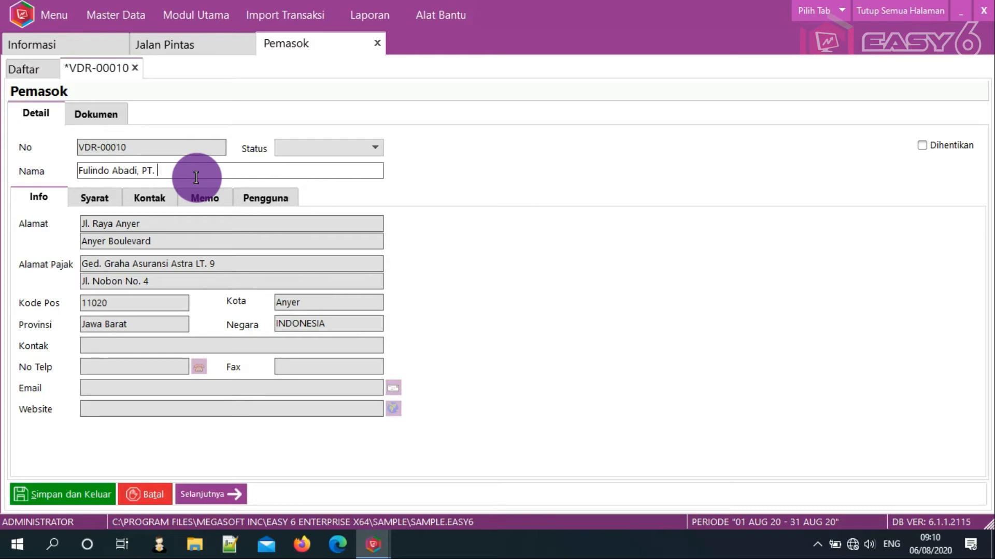
text(JAKARTA)
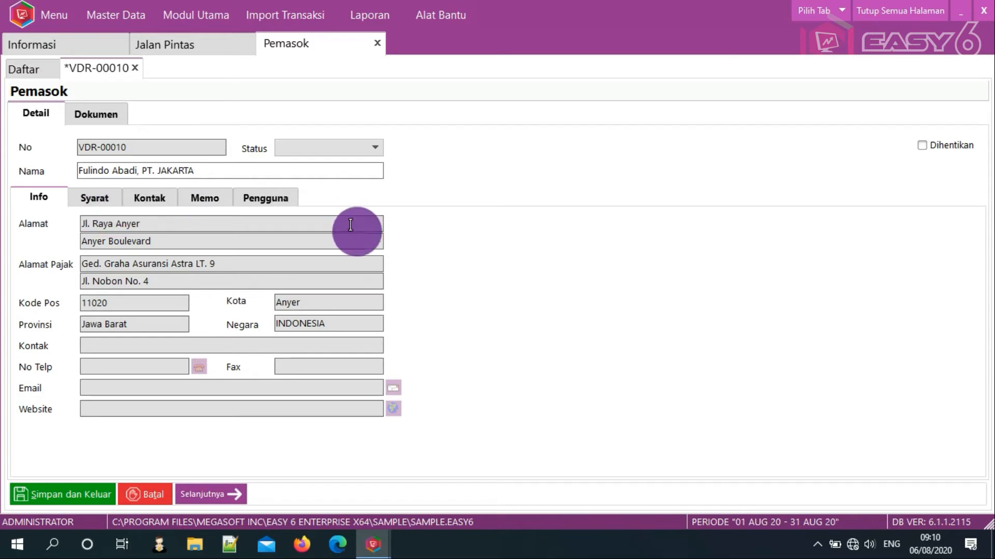
- Turn off access for all users on the supplier and assign it to the JAKARTA branch
click(280, 199)
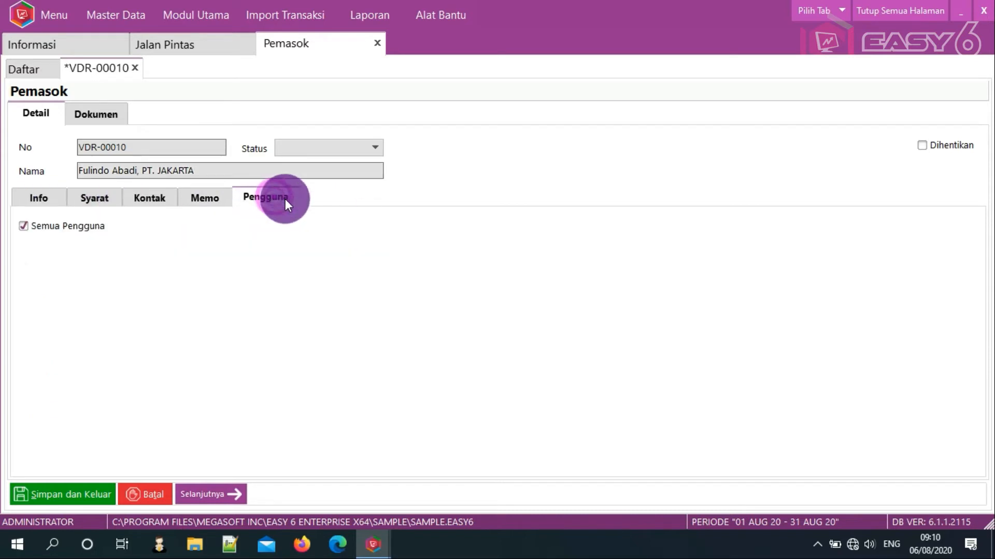
click(71, 230)
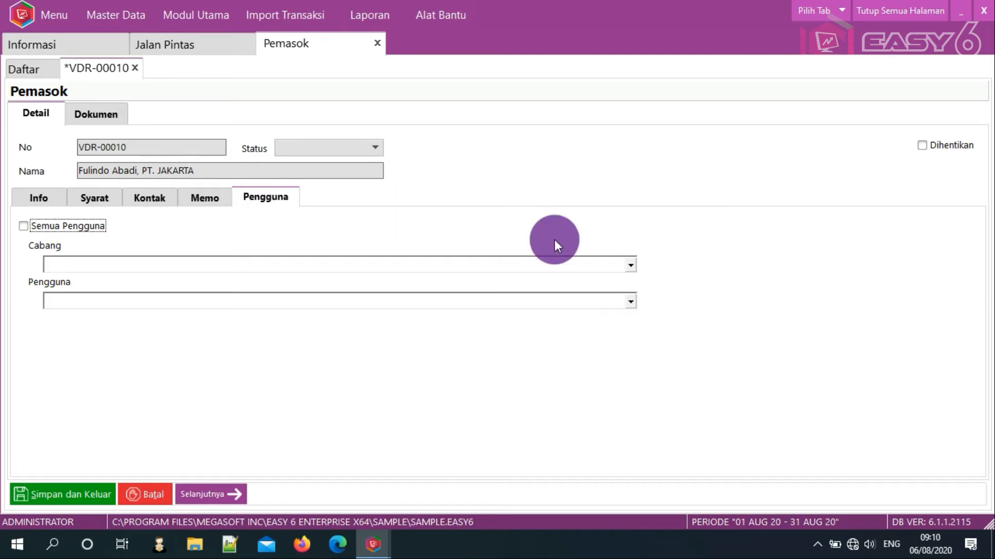
click(632, 265)
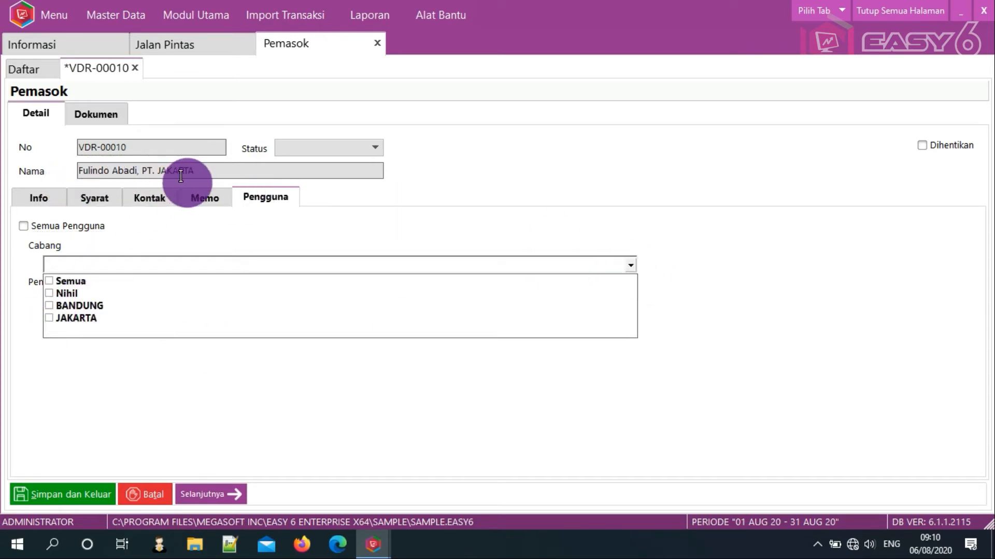
click(49, 319)
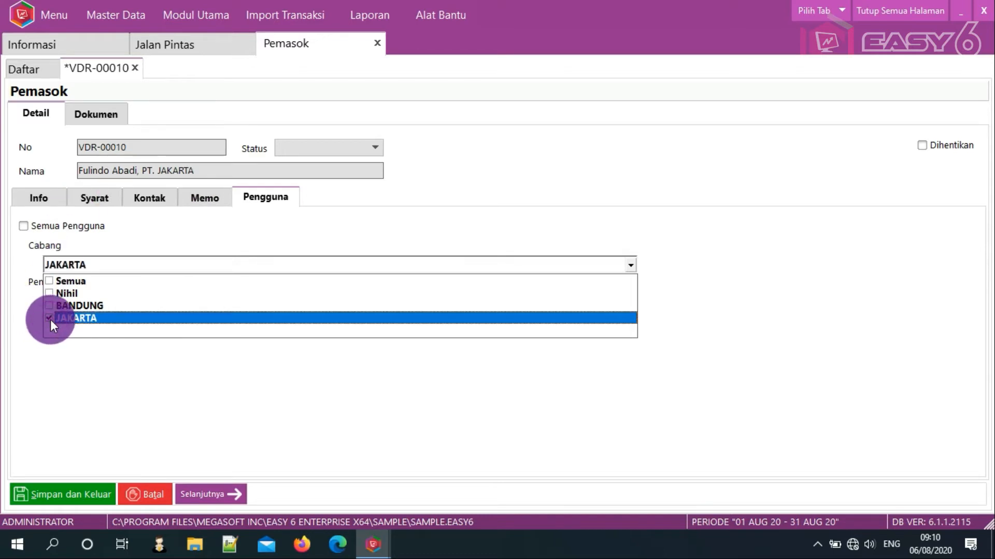
- Save the supplier record with its JAKARTA branch assignment and widen the supplier name column in the list
click(94, 360)
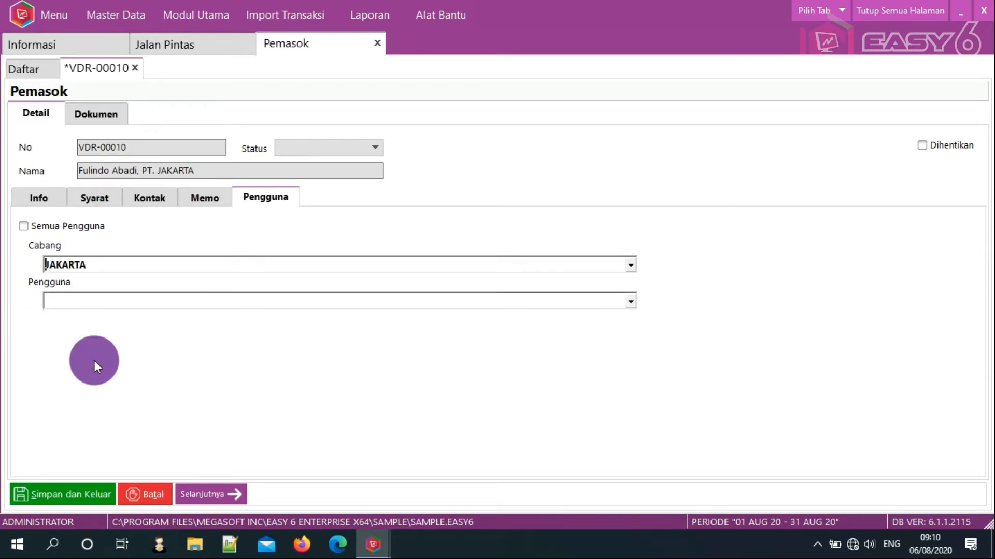
click(80, 501)
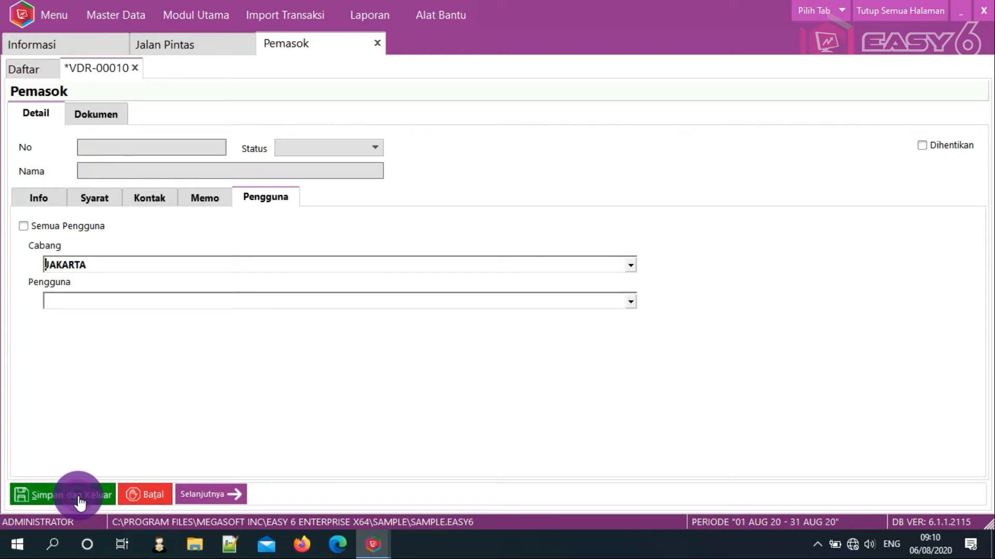
right_click(377, 404)
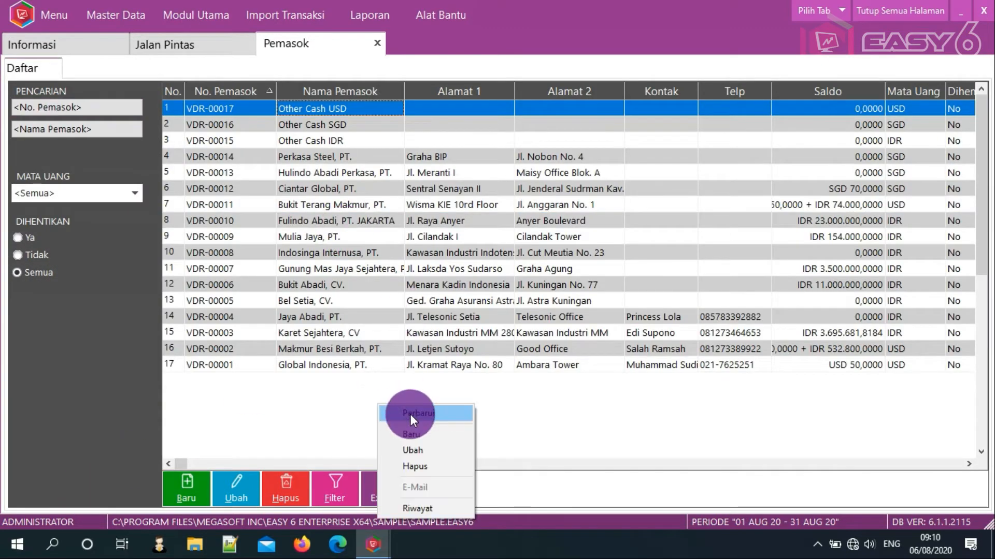
key(Escape)
drag(404, 88, 490, 91)
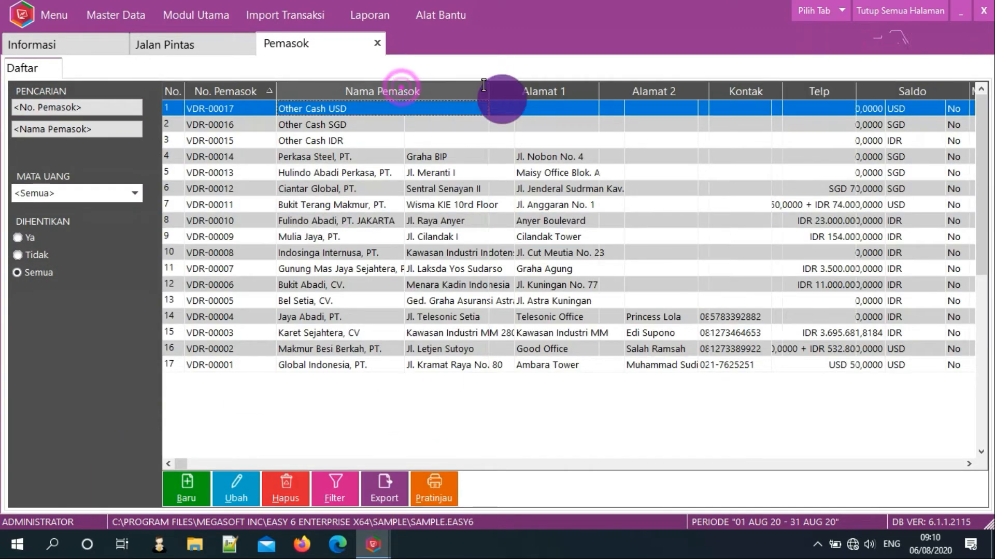
- Open supplier Mulia Jaya, PT. for editing, turn off access for all users and assign it to the BANDUNG branch
click(332, 236)
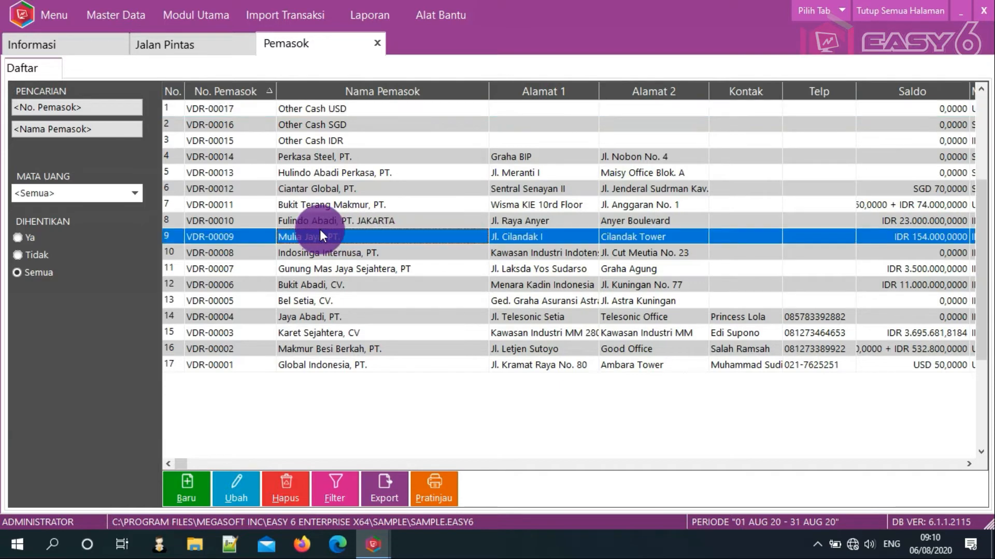
click(672, 232)
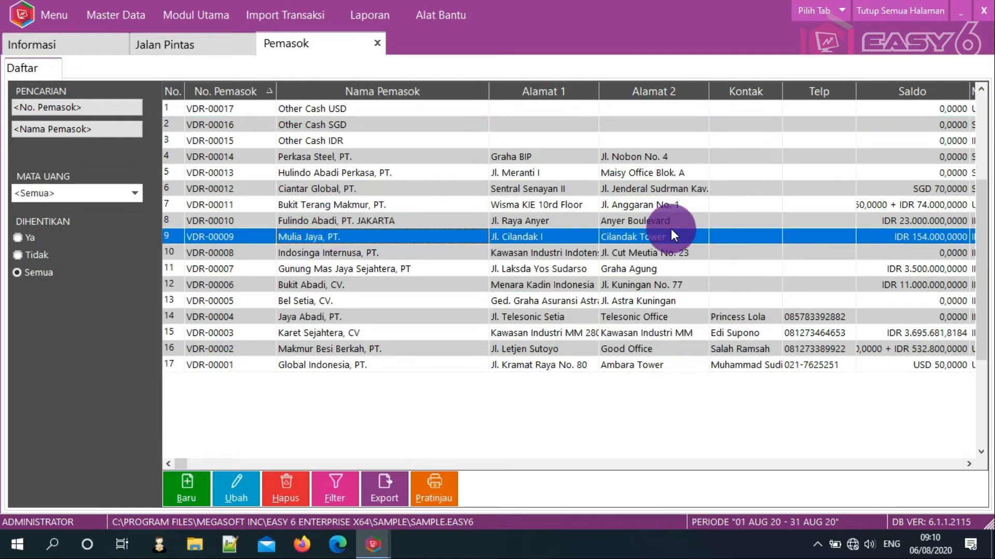
double_click(447, 240)
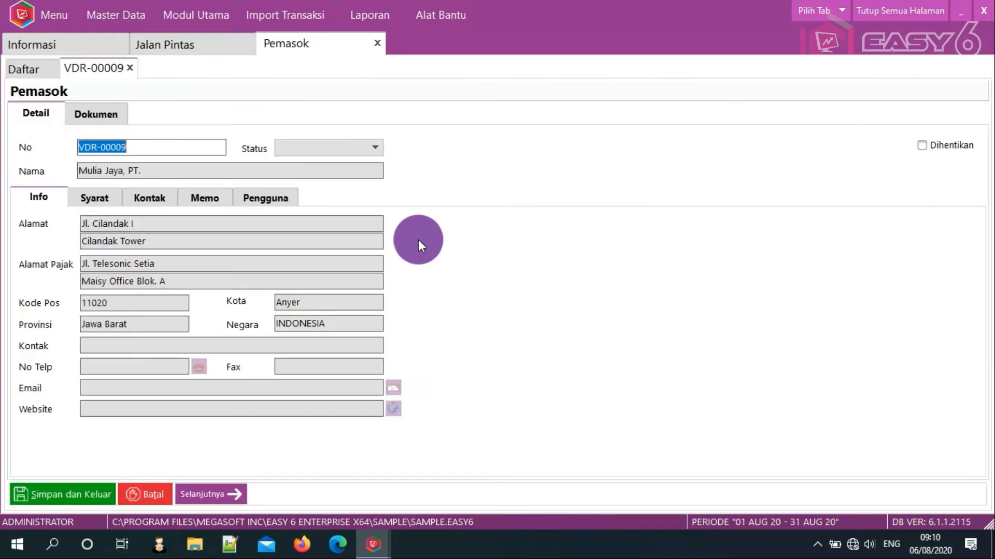
click(277, 197)
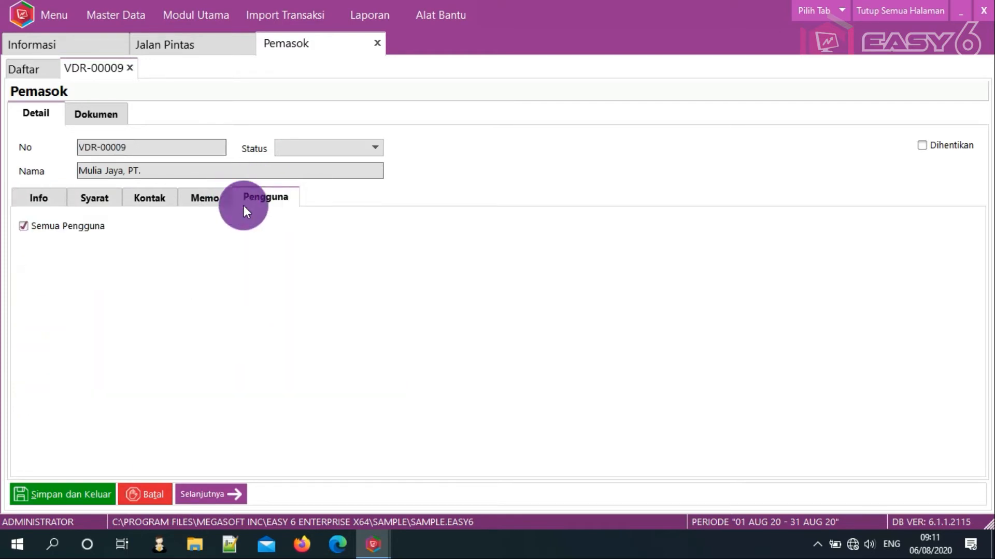
click(92, 228)
click(92, 227)
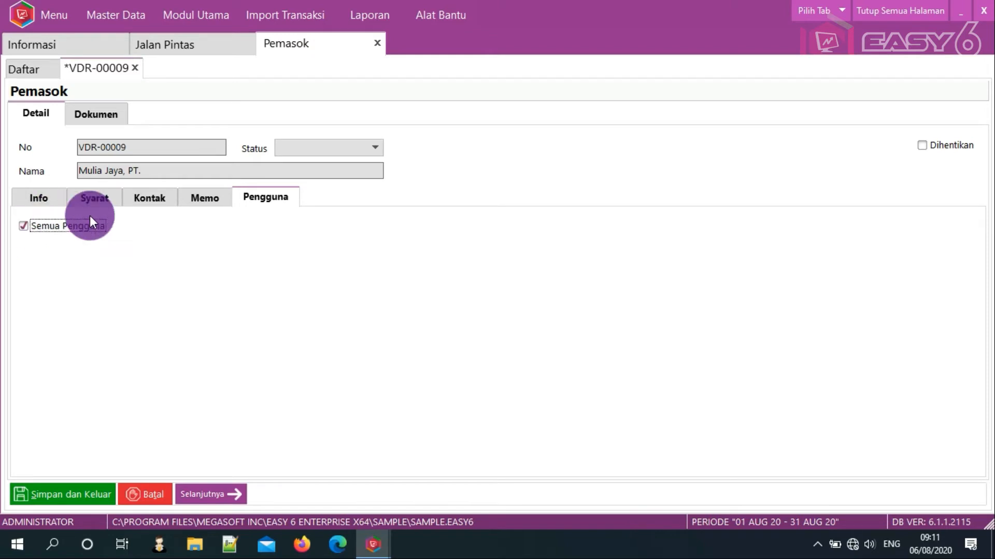
click(62, 226)
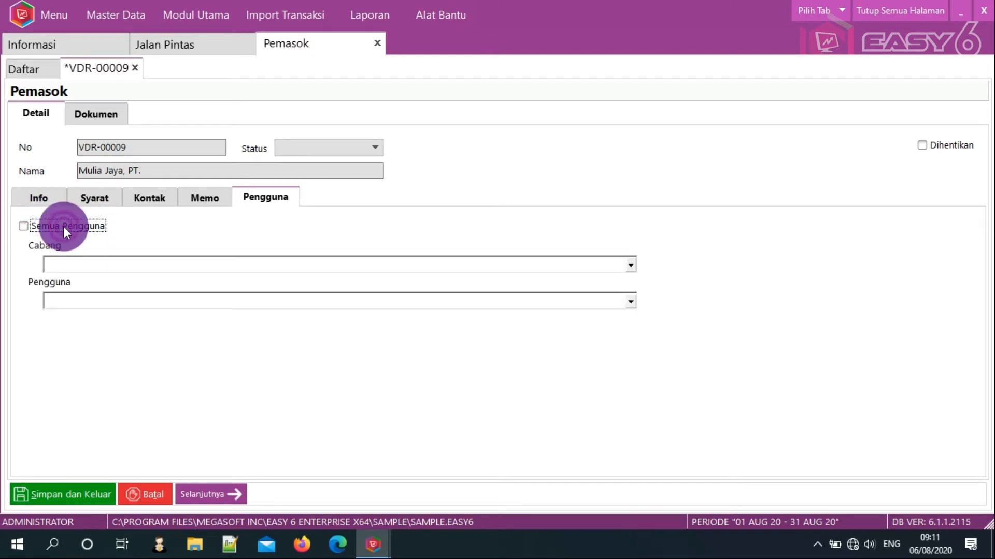
click(630, 264)
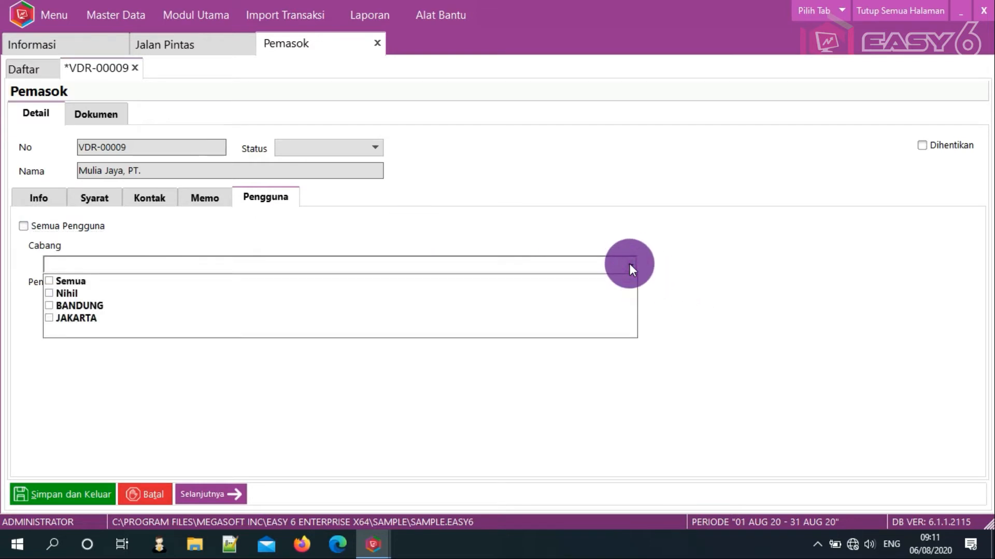
click(50, 307)
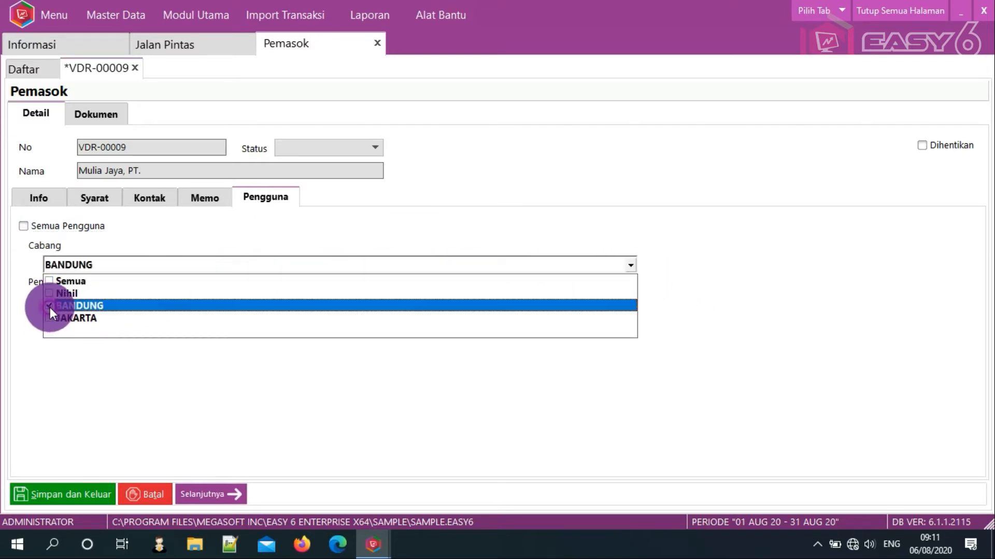
- Change the supplier's name to "Mulia Jaya, PT. BANDUNG", save the record and refresh the supplier list
click(172, 172)
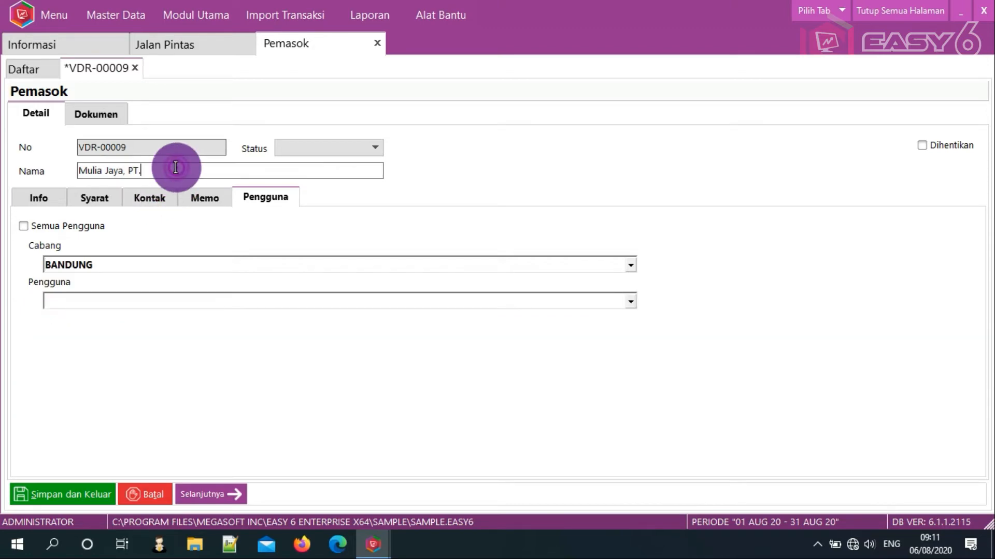
text(BANDUNG)
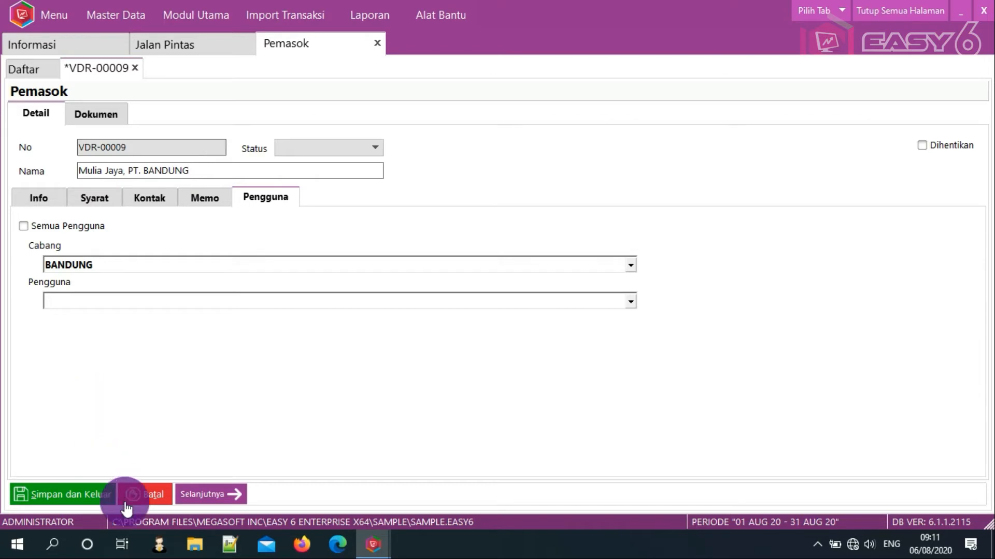
click(85, 497)
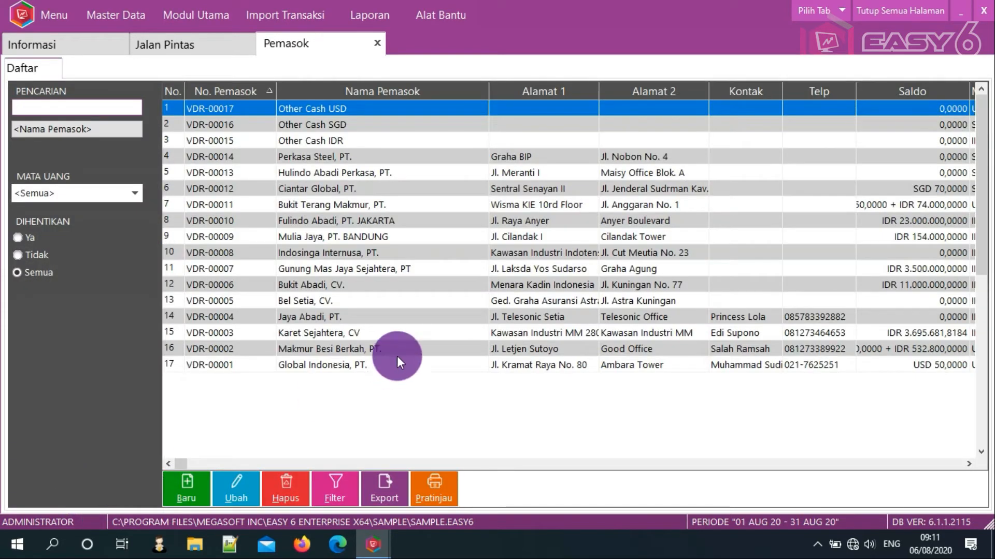
right_click(346, 379)
click(378, 391)
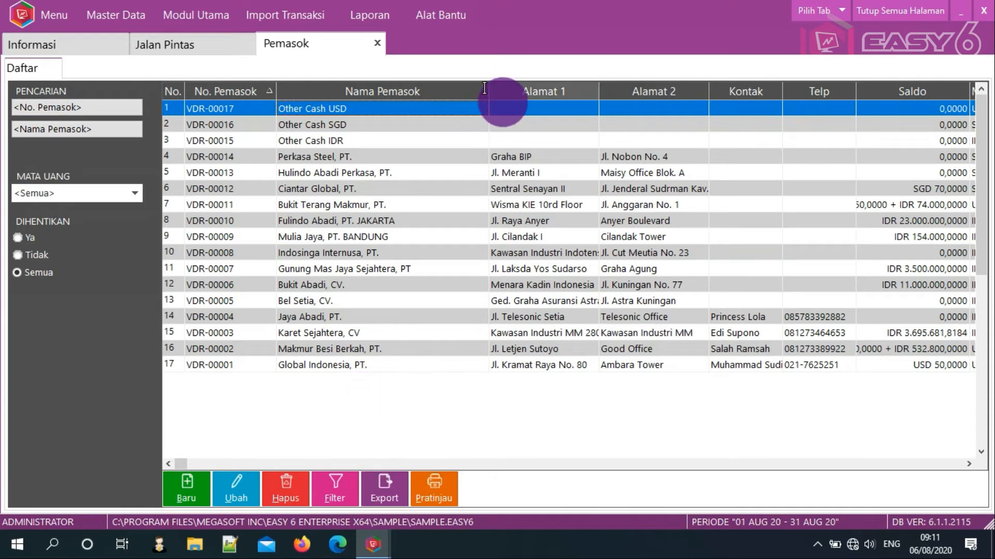
- Narrow the supplier name column and compare the JAKARTA and BANDUNG supplier rows in the list
drag(481, 87, 435, 97)
click(375, 221)
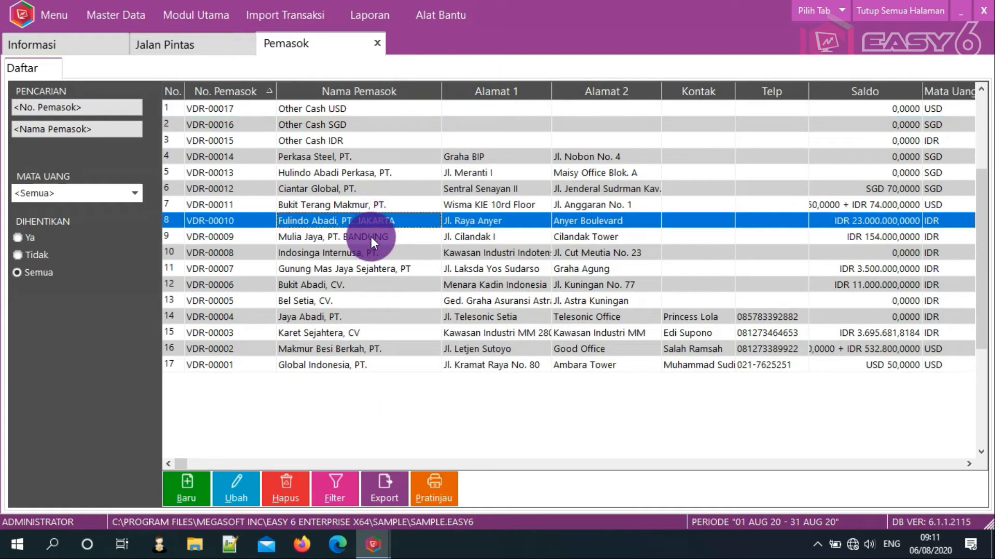
click(370, 237)
click(319, 222)
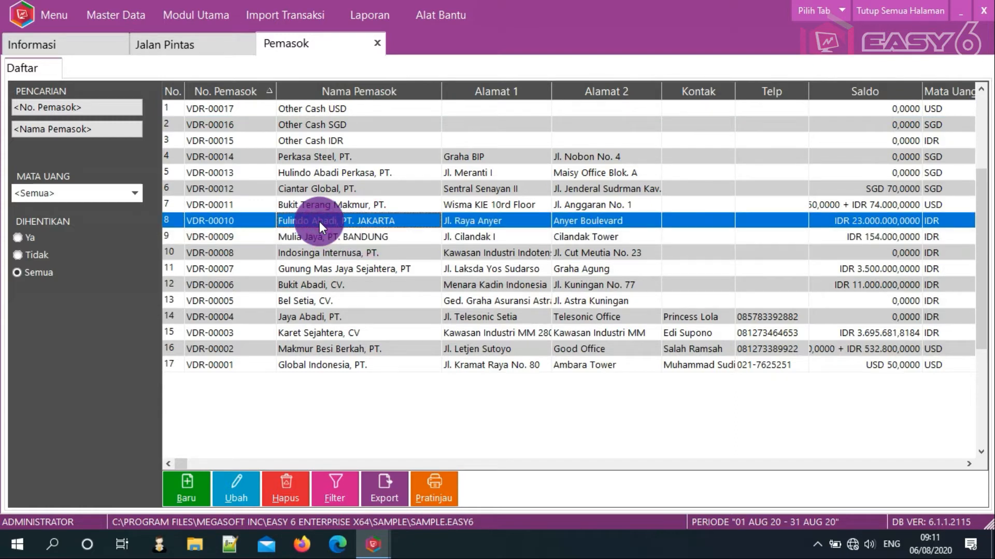
click(311, 238)
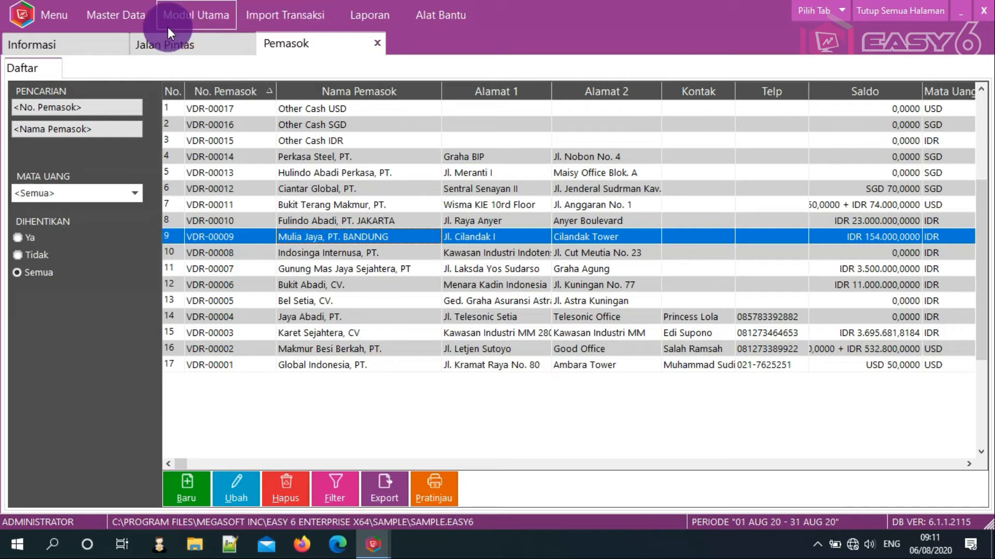
- Open customer Abadi Jaya Gemilang, PT. from the customer master list and change its name to "Abadi Jaya Gemilang, PT. JAKARTA"
click(139, 16)
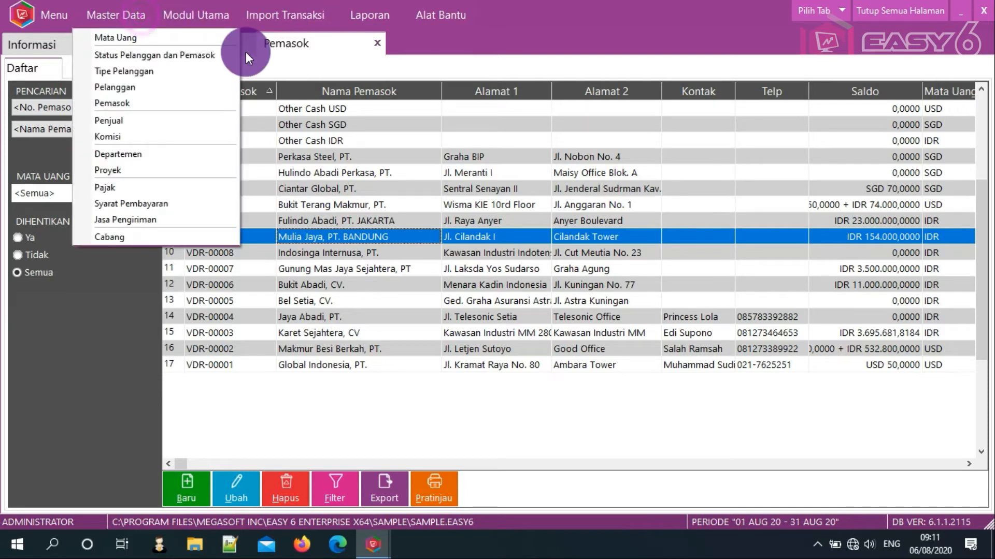
click(170, 88)
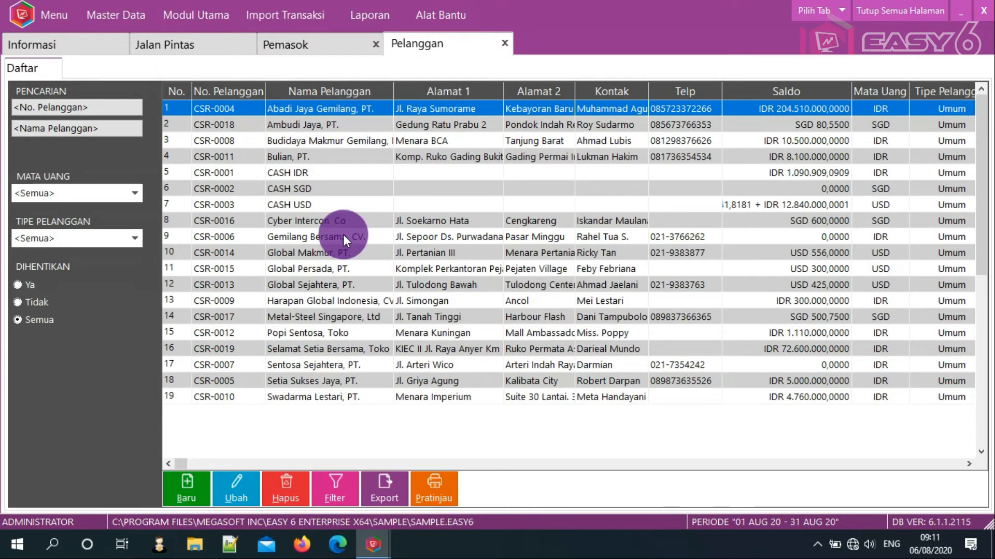
click(311, 121)
click(316, 103)
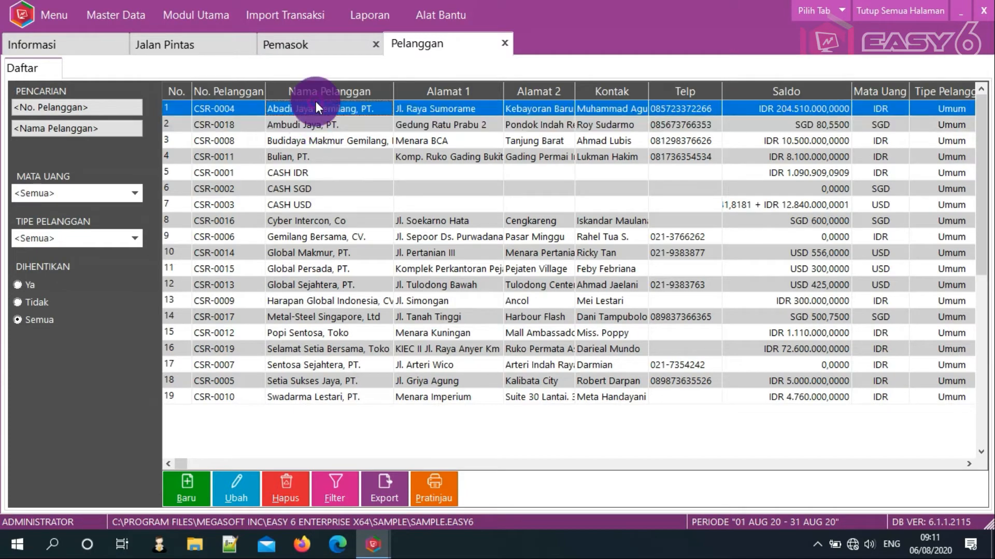
double_click(312, 105)
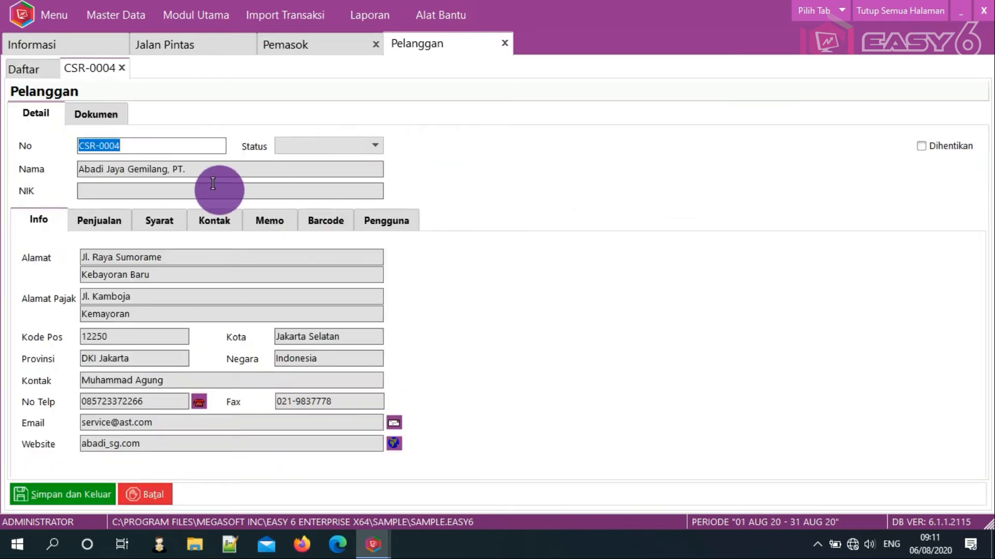
click(213, 164)
text(JA)
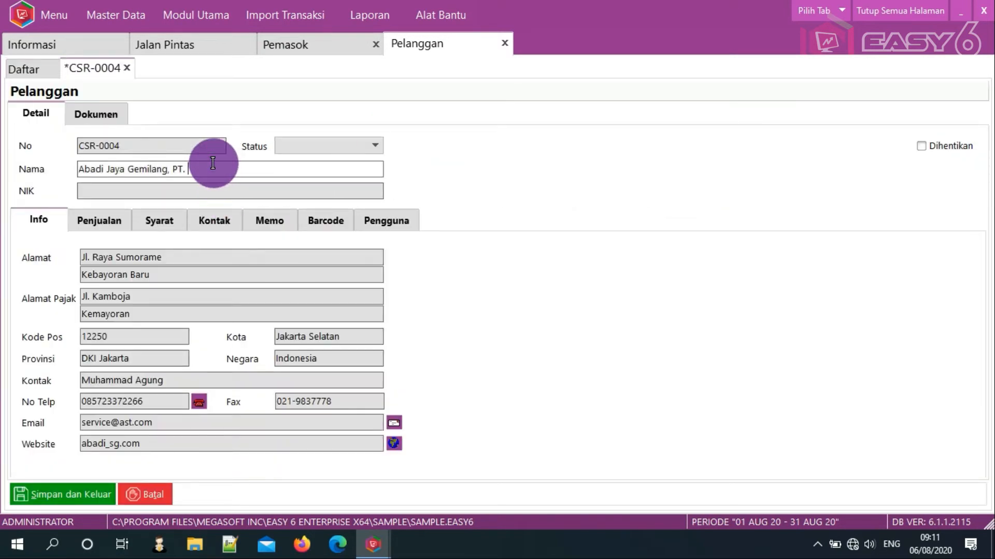
text(KARTA)
- Turn off all-user access for this customer, assign it to the JAKARTA branch and save the record
click(391, 223)
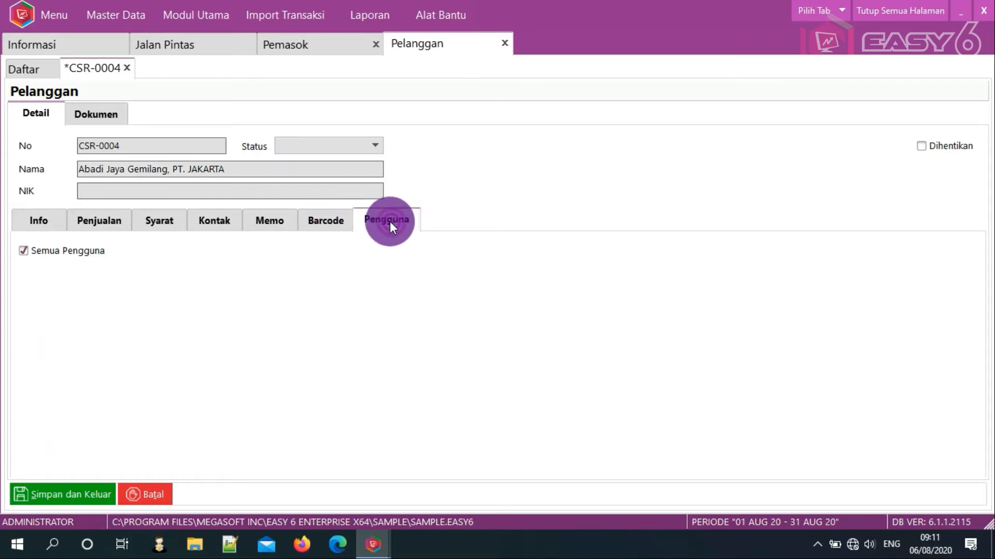
click(70, 252)
click(630, 289)
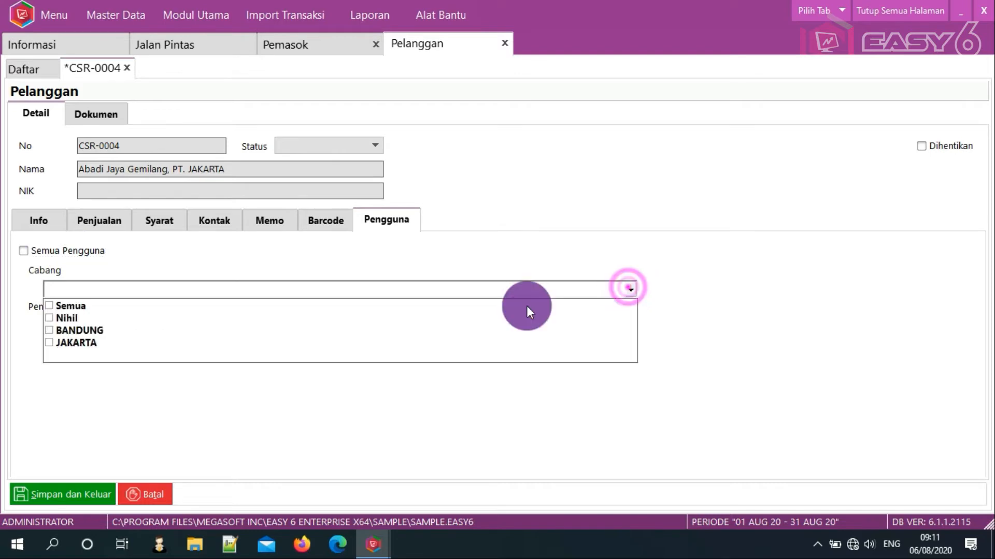
click(50, 342)
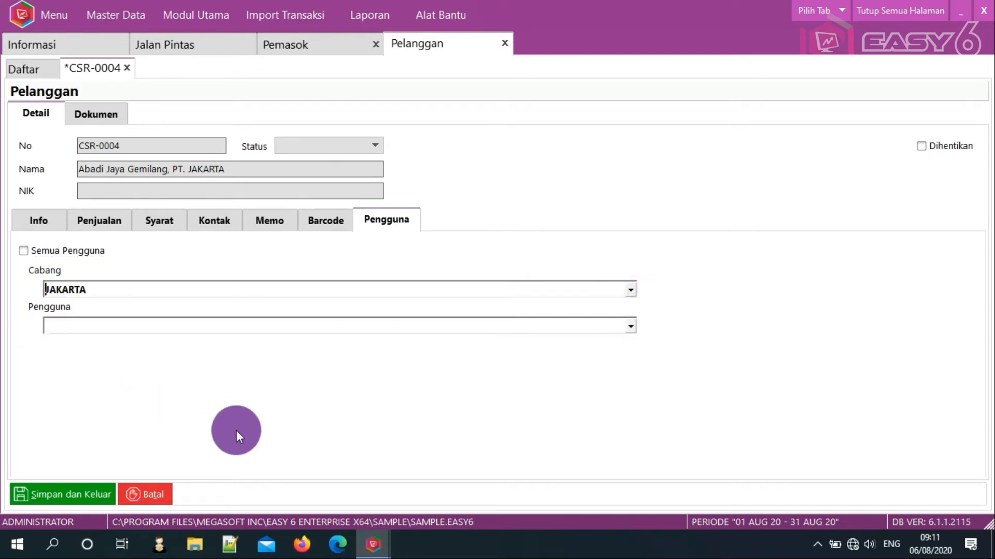
click(46, 497)
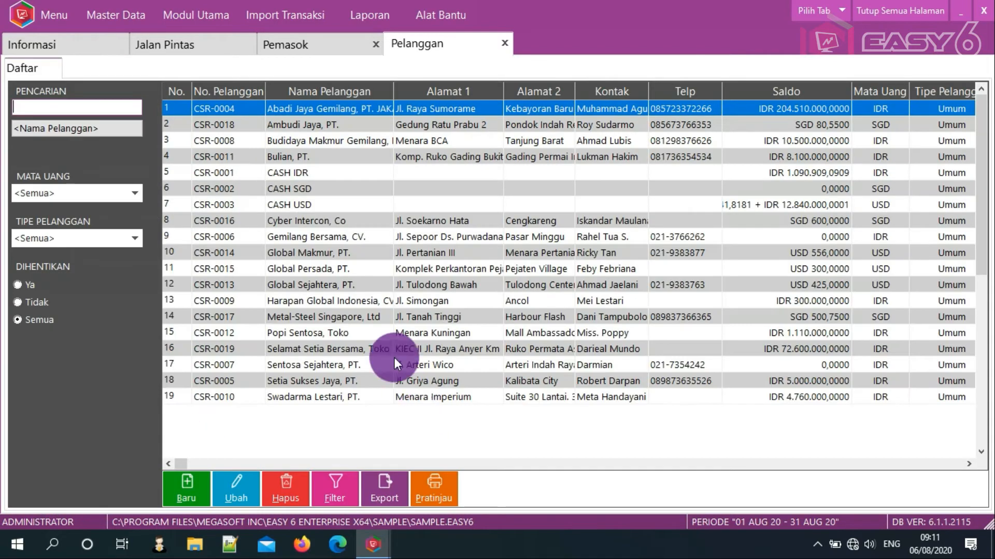
- Open customer Budidaya Makmur Gemilang, PT. for editing and change its name to "Budidaya Makmur Gemilang, PT. BANDUNG"
double_click(309, 140)
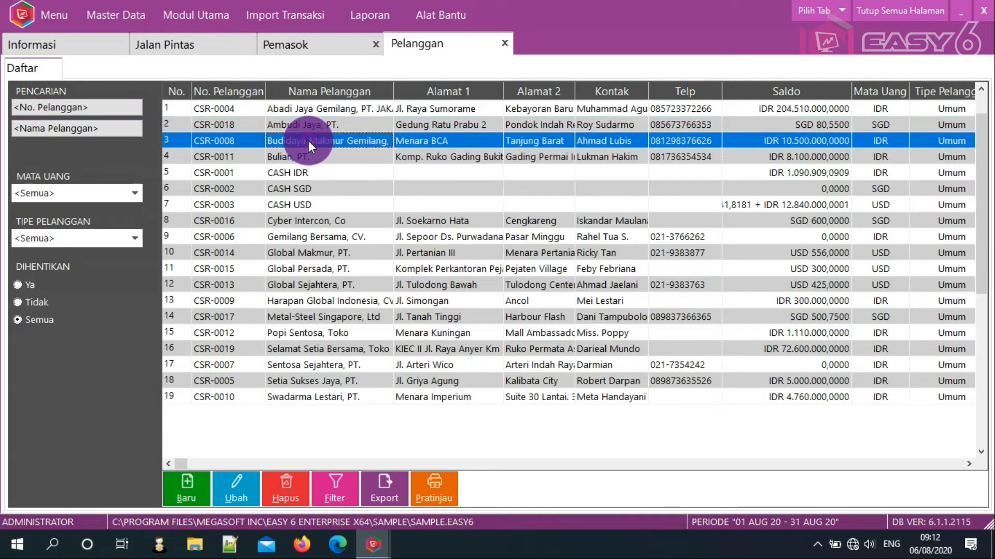
click(395, 221)
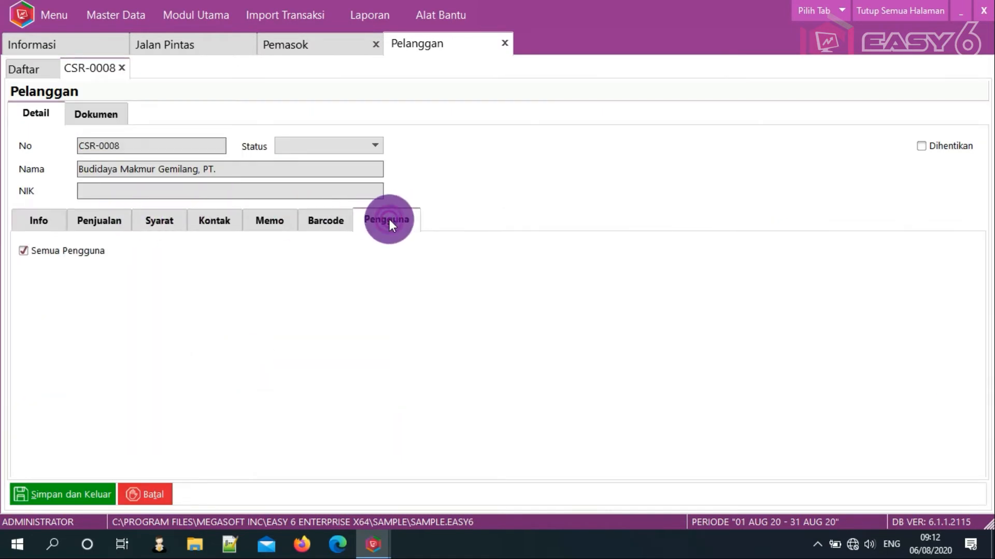
click(240, 168)
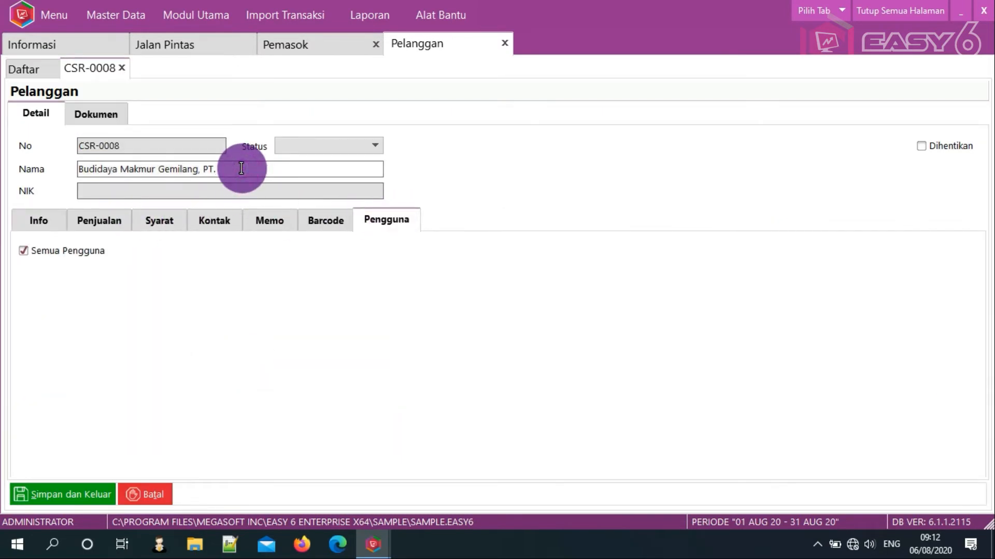
text(BANDUNG)
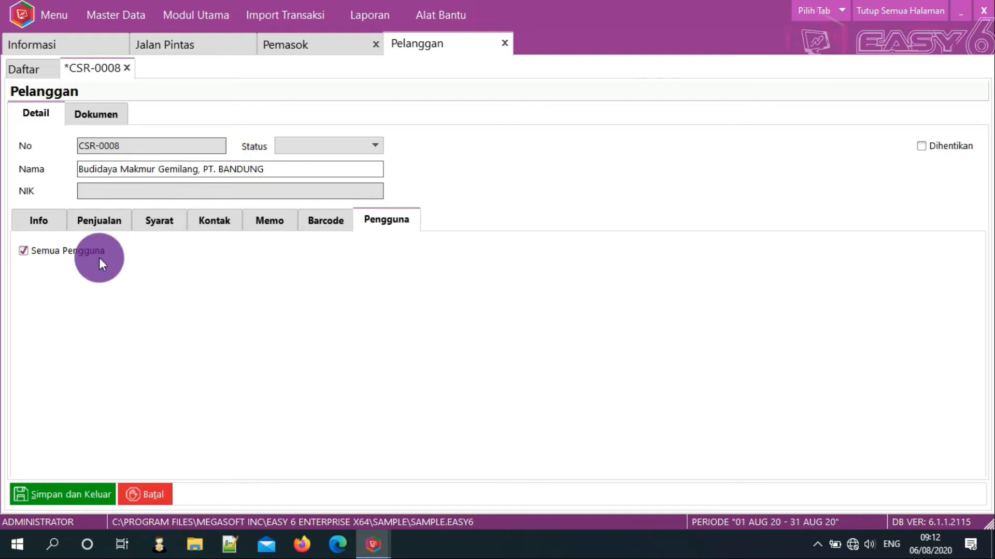
- Turn off access for all users on the customer and assign it to the BANDUNG branch
click(66, 251)
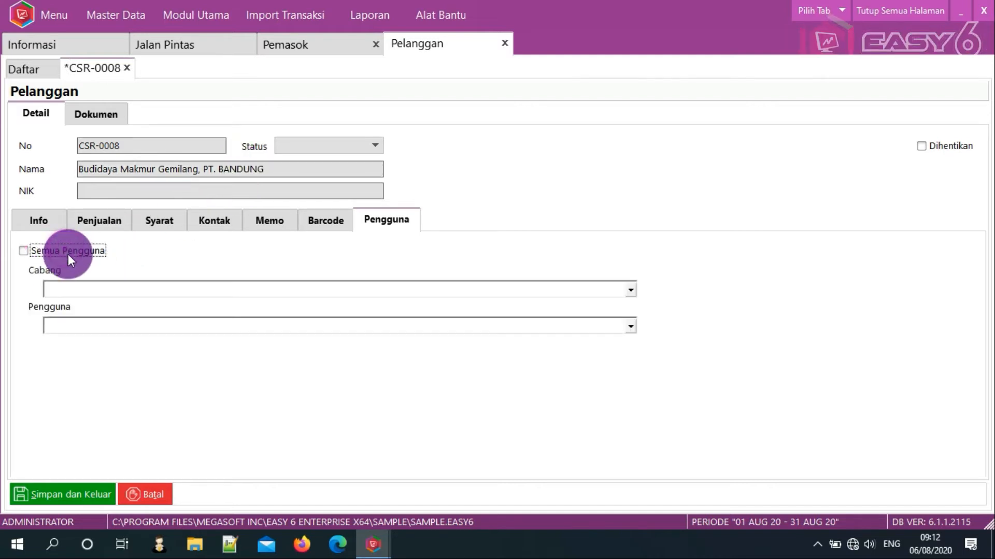
click(631, 289)
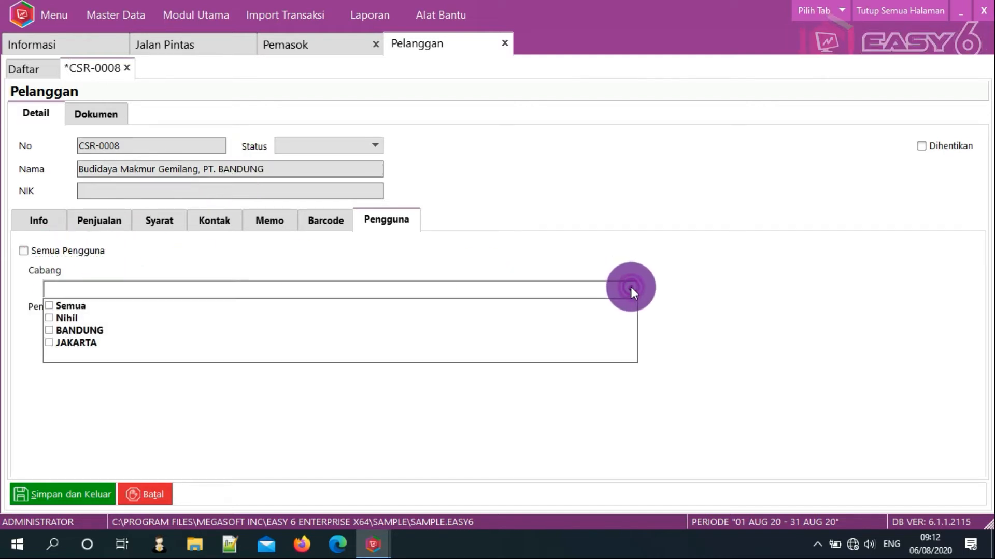
click(51, 331)
click(171, 405)
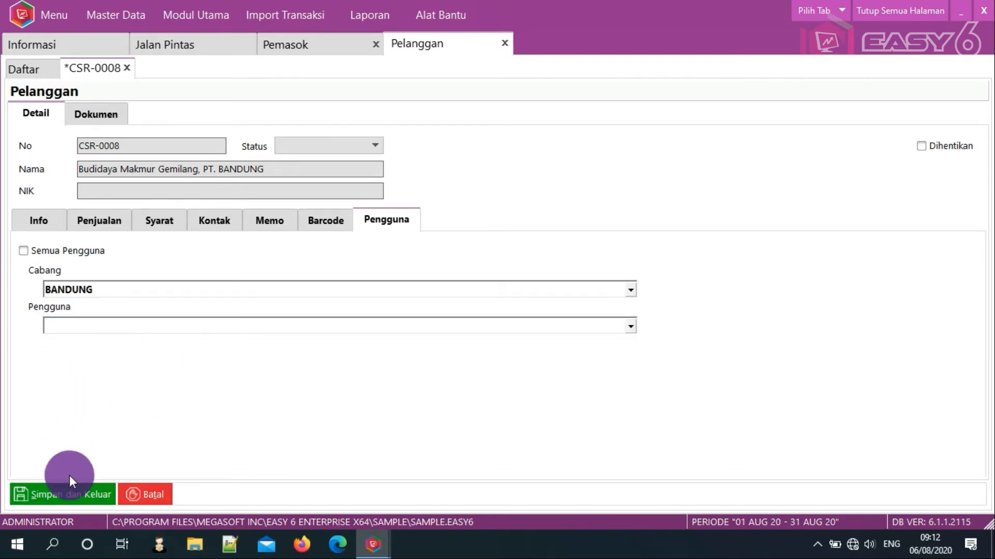
- Save the BANDUNG customer record, refresh the customer list and widen its customer name column
click(72, 498)
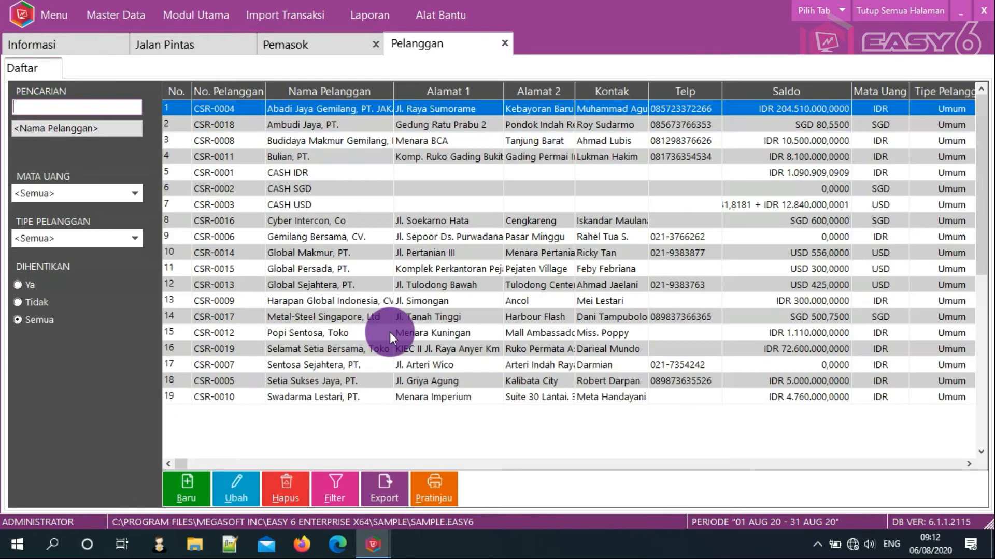
right_click(344, 240)
click(367, 251)
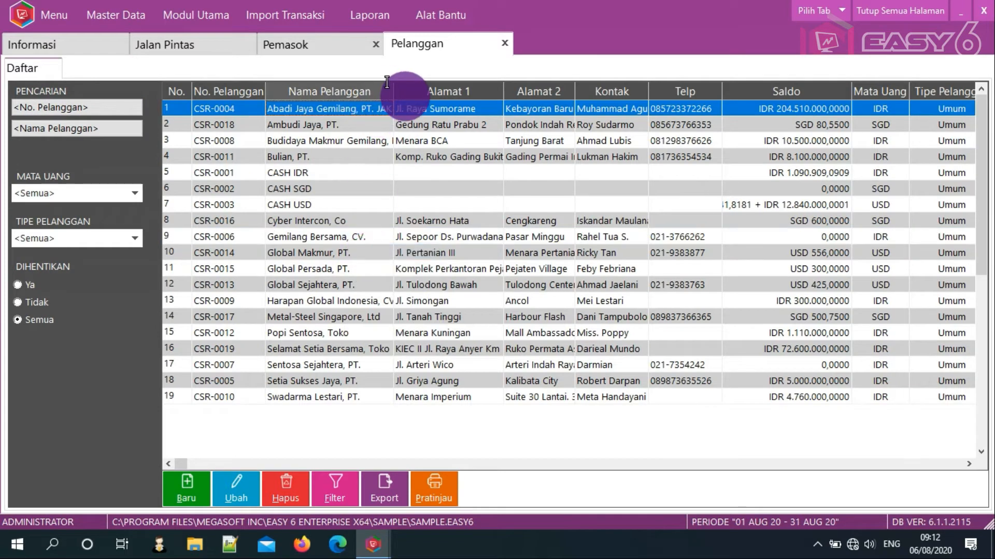
drag(393, 91, 444, 91)
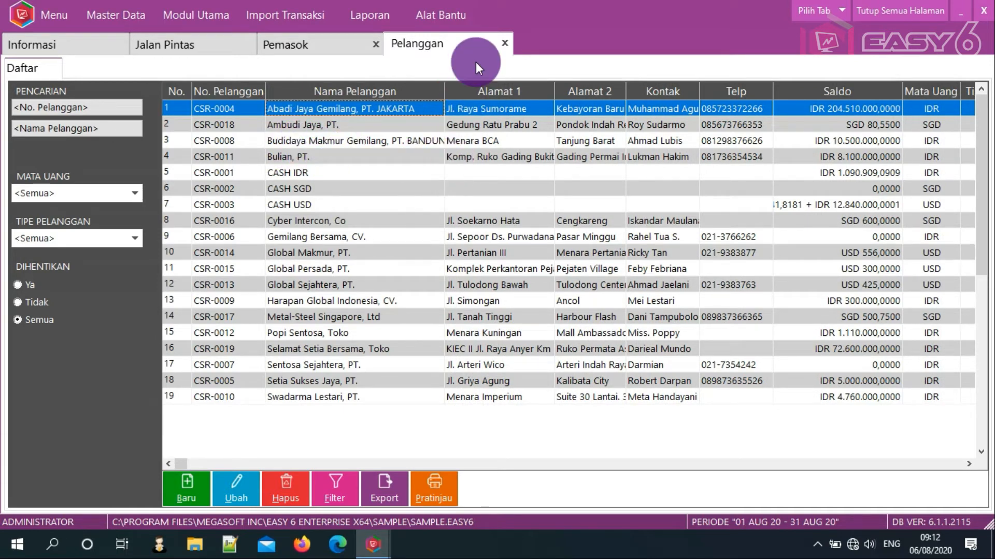
- Close the customer and supplier lists and launch another Easy Accounting instance
click(503, 43)
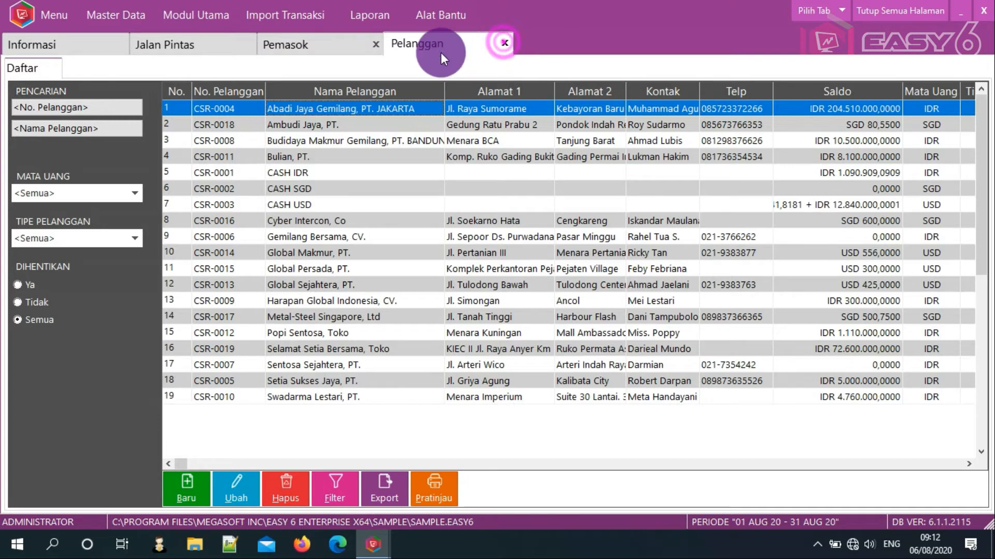
click(376, 44)
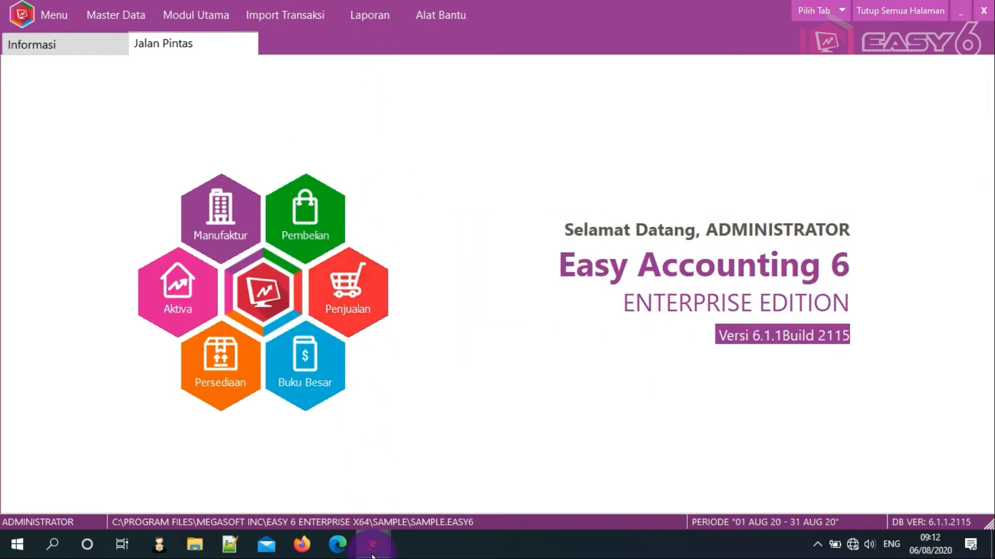
mouse_move(373, 547)
mouse_move(414, 493)
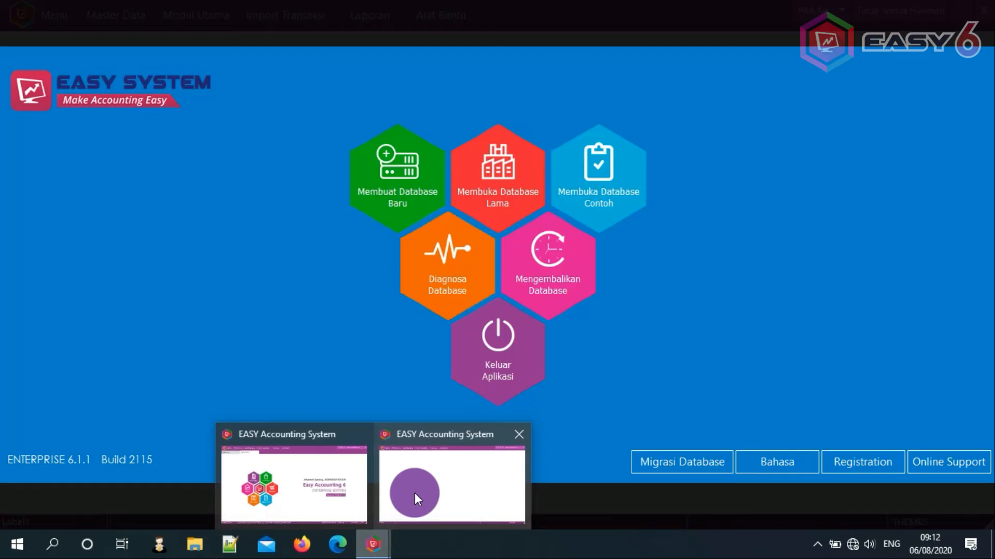
right_click(373, 544)
click(370, 471)
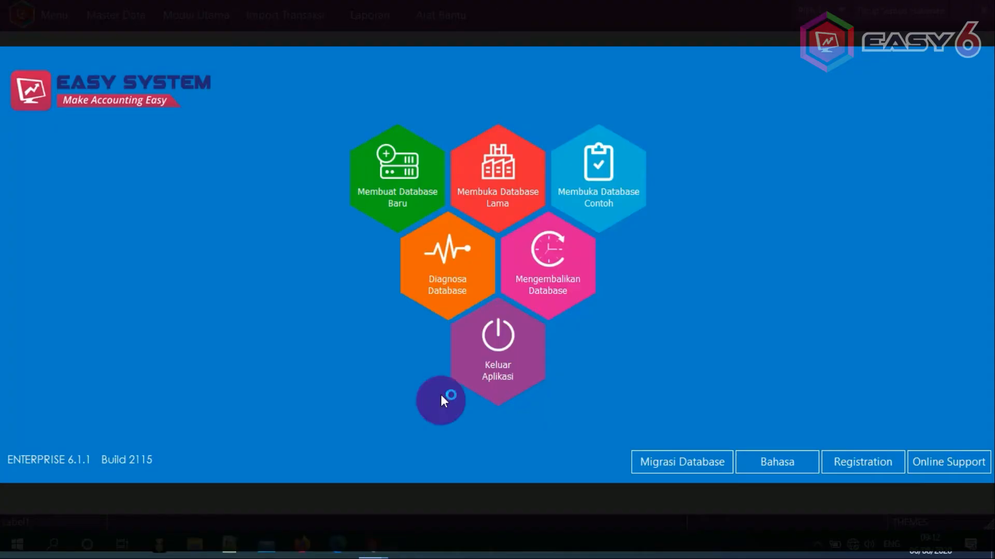
mouse_move(378, 552)
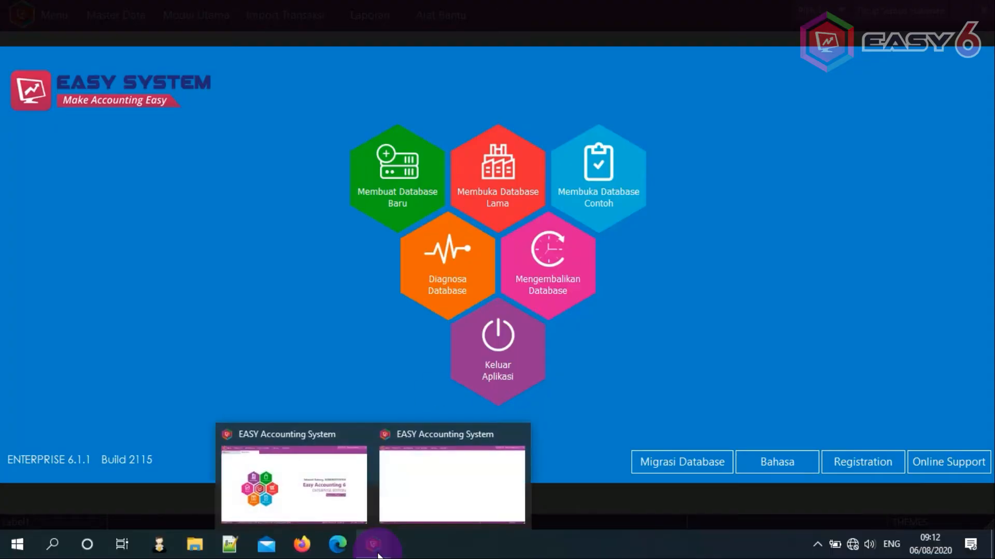
- Open the sample database in a separate instance and log in as USER JAKARTA with the account password
click(425, 495)
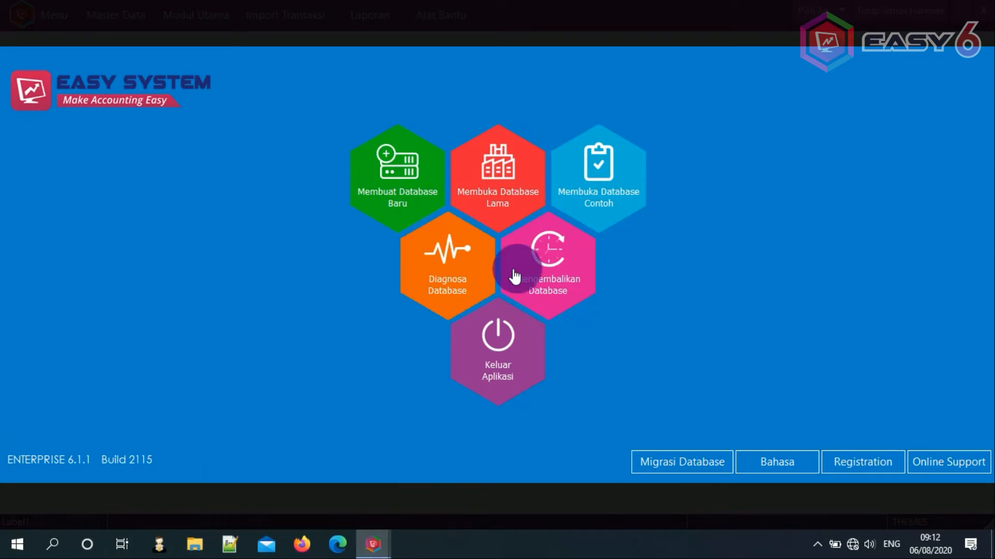
click(575, 179)
click(500, 252)
double_click(501, 253)
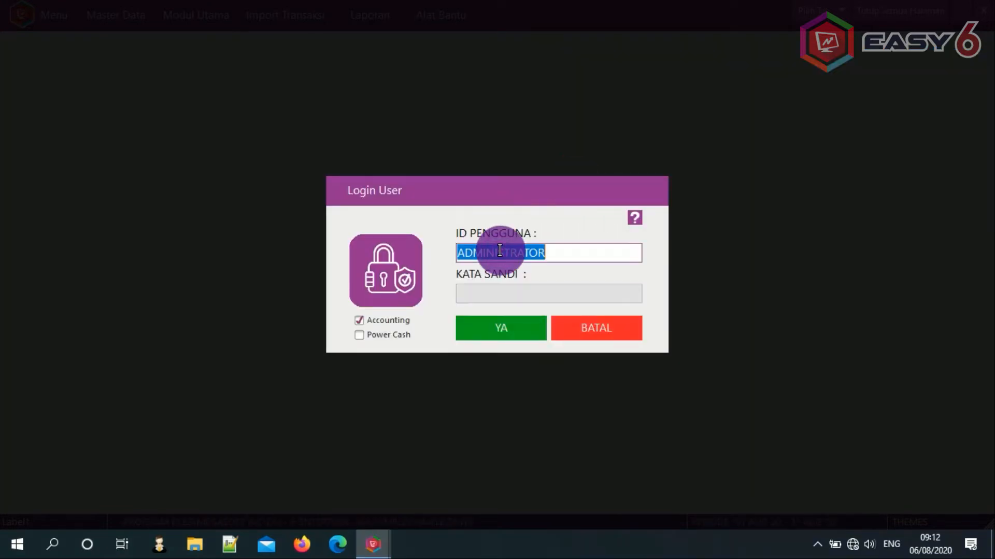
text(USE)
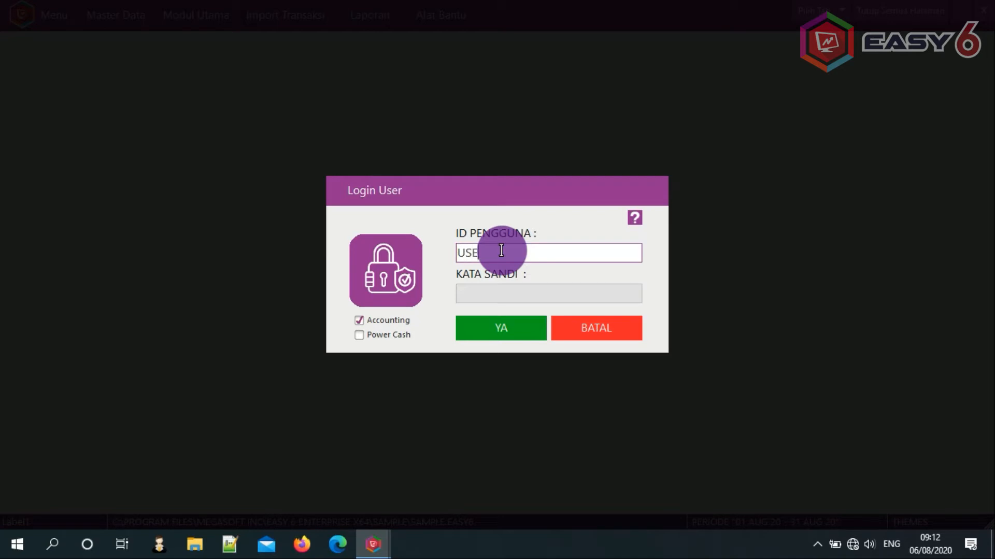
text(R JAKARTA)
key(Return)
text(***)
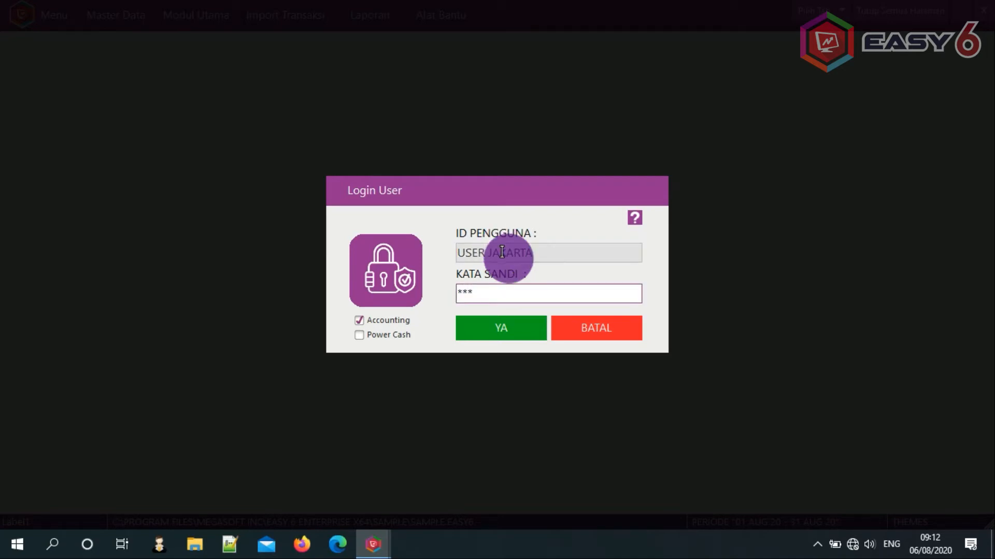
click(490, 330)
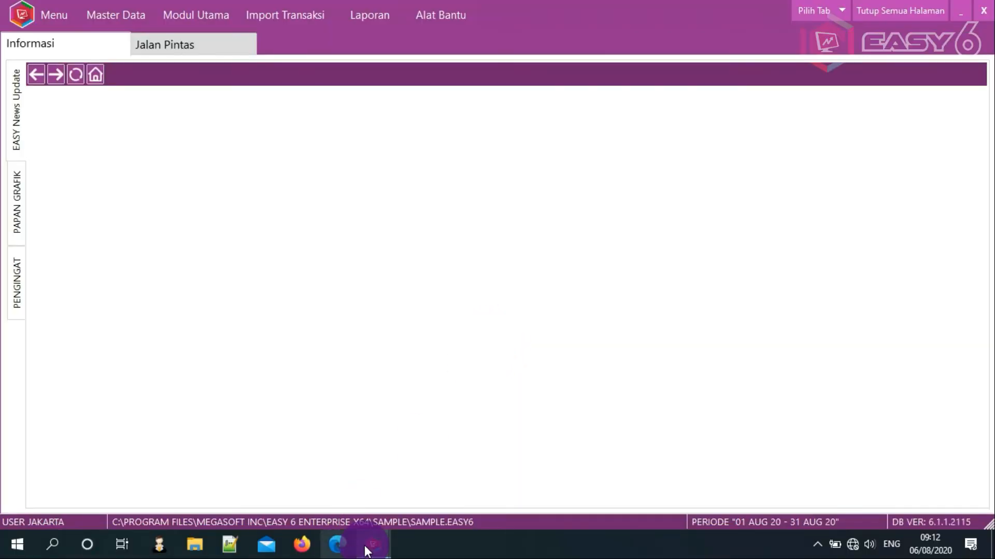
- Open the sample database in the remaining instance and log in as USER BANDUNG with the account password
mouse_move(367, 550)
click(485, 492)
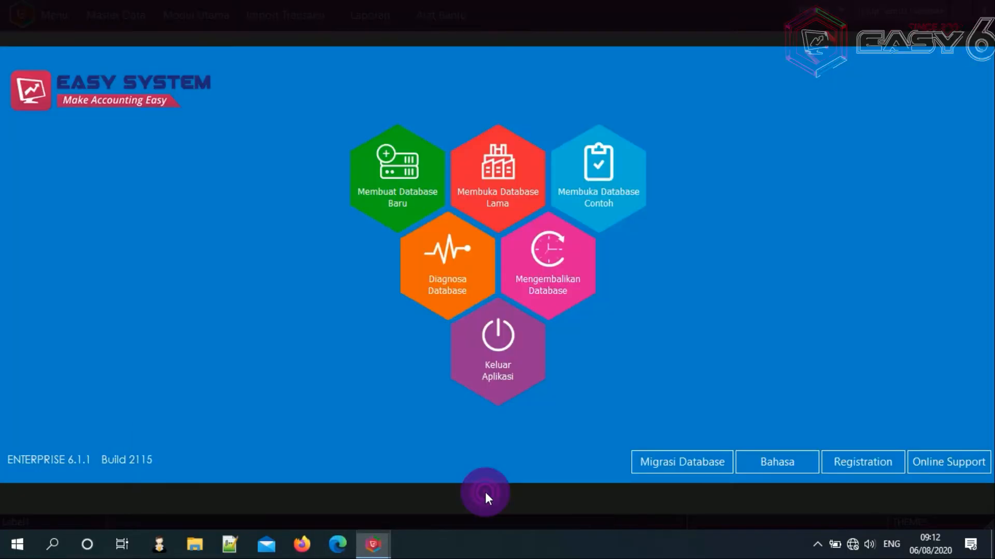
click(597, 174)
click(565, 255)
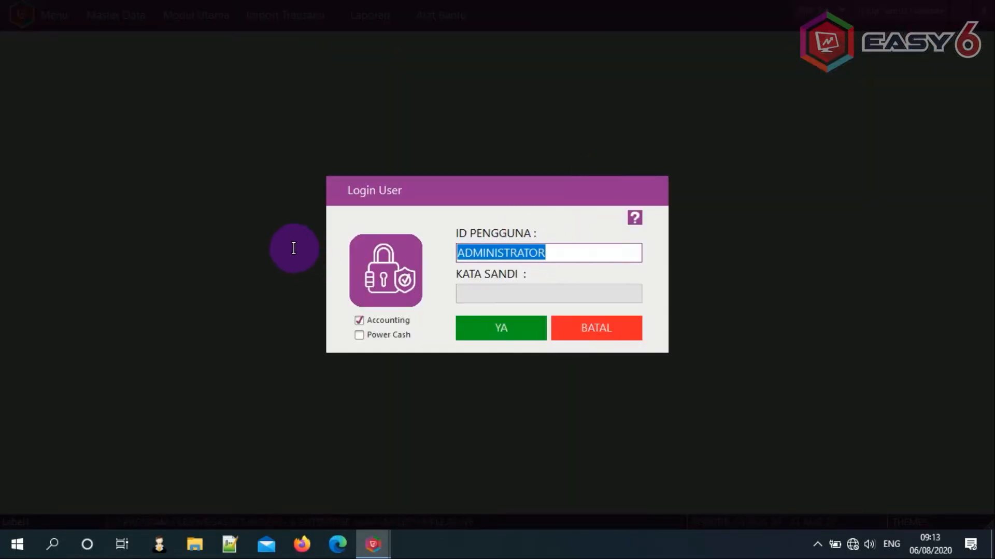
text(USER BA)
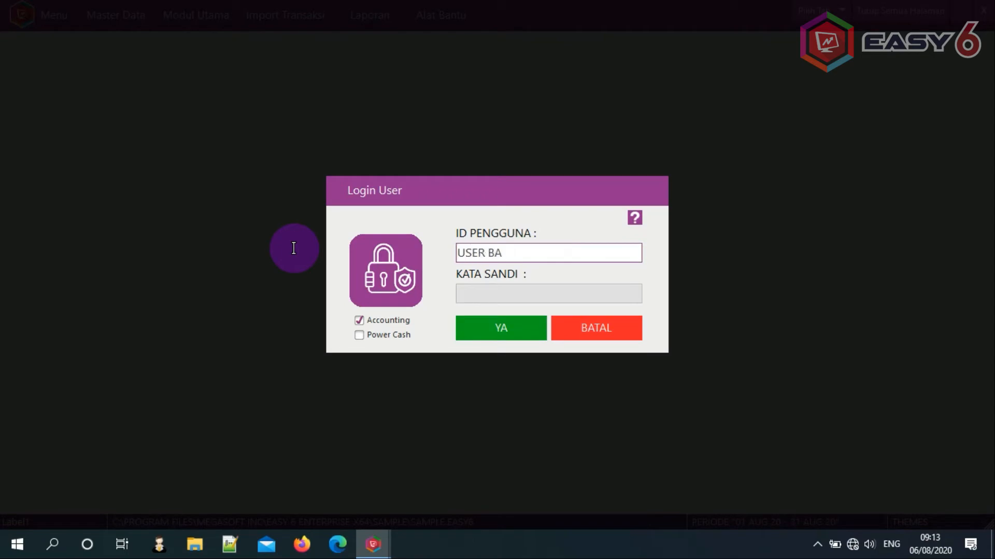
text(NDUNG)
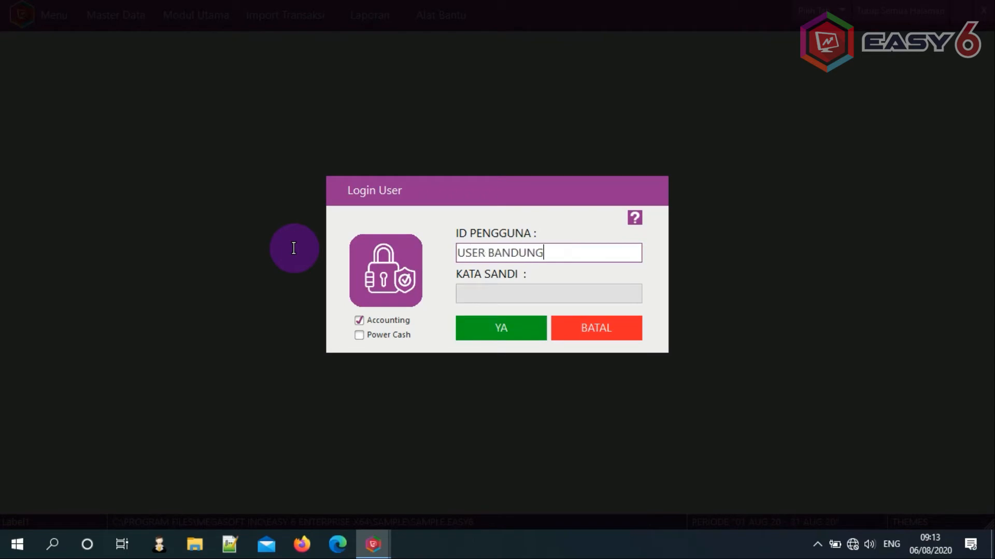
click(478, 299)
text(***)
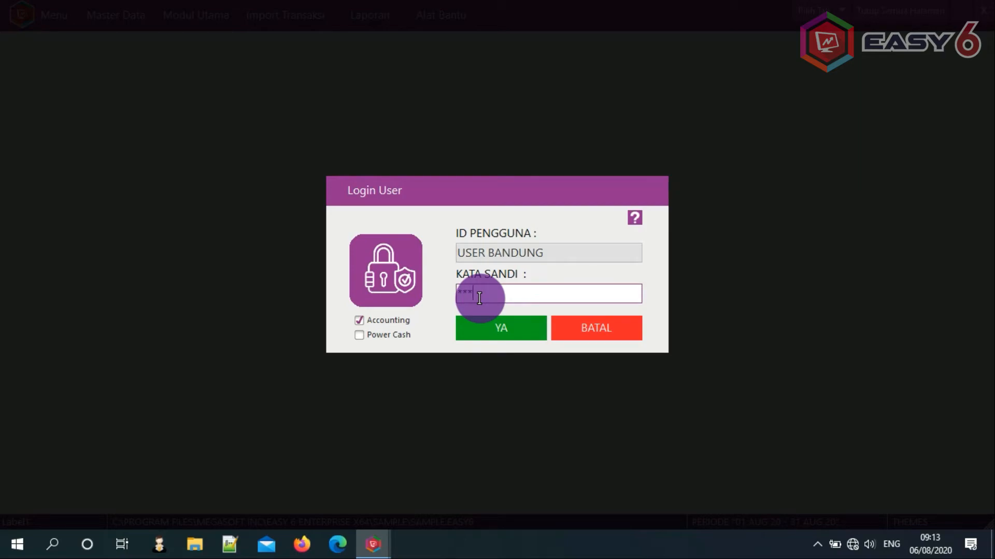
click(475, 327)
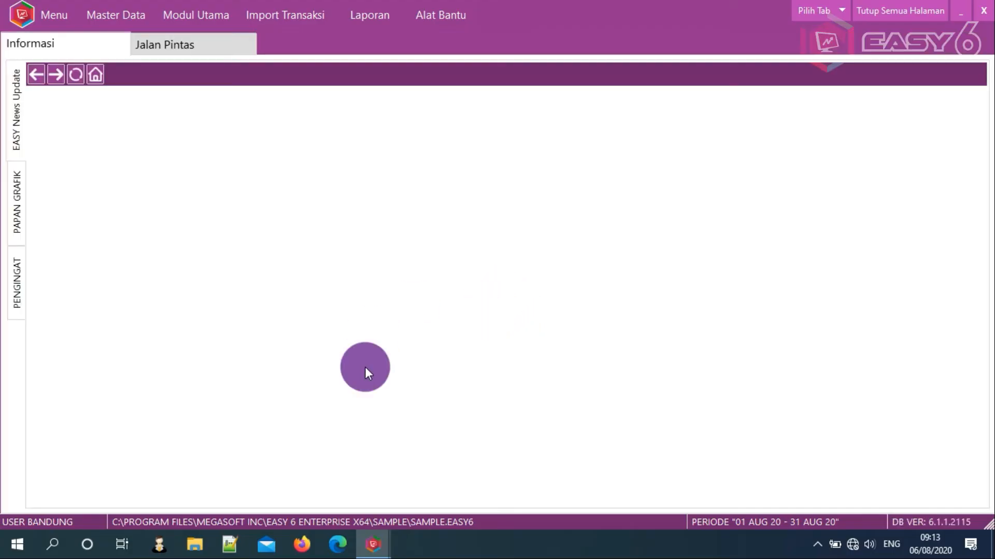
- Set the system theme to green in the USER JAKARTA session and save it
mouse_move(373, 543)
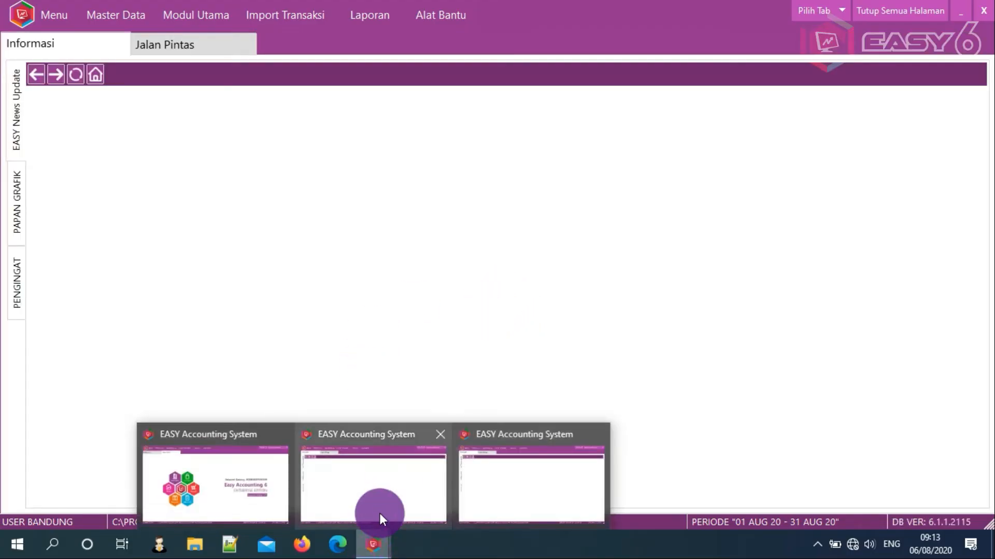
click(379, 514)
click(29, 14)
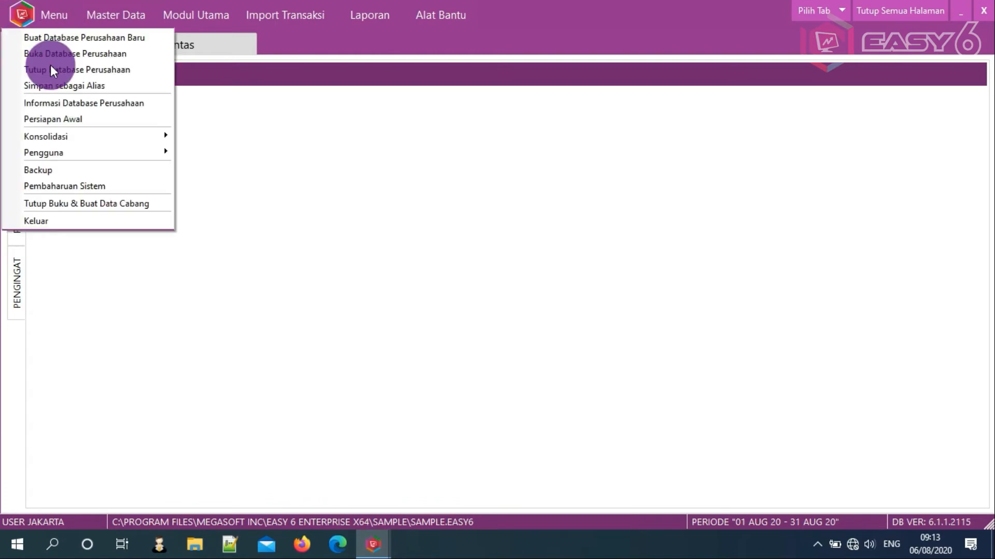
mouse_move(71, 155)
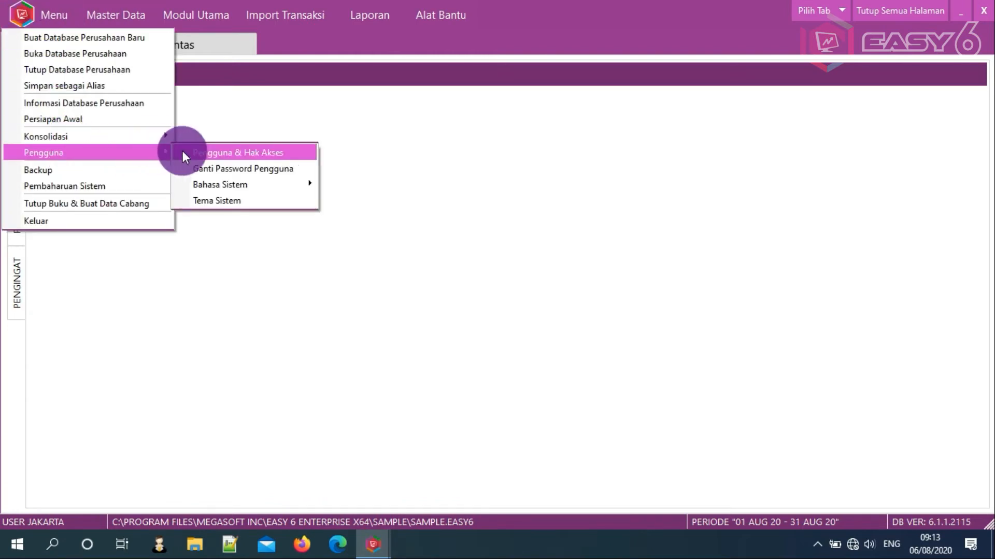
click(201, 199)
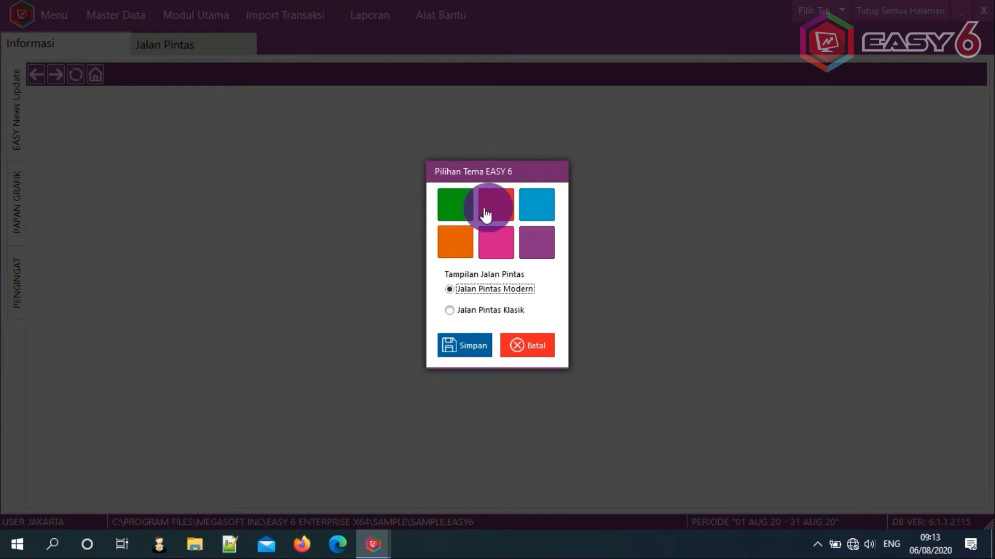
click(452, 209)
click(455, 351)
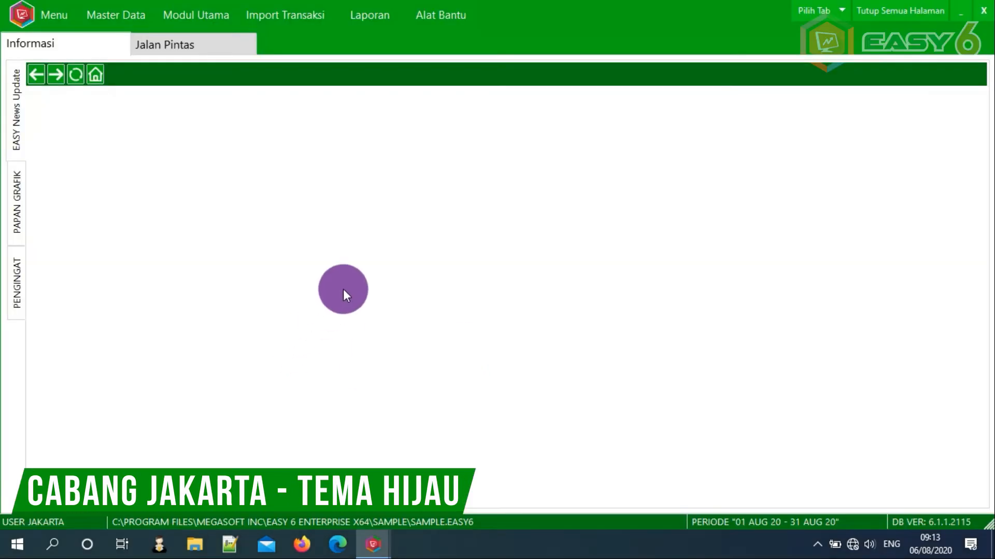
- Set the system theme to blue in the USER BANDUNG session and save it
mouse_move(373, 546)
click(510, 489)
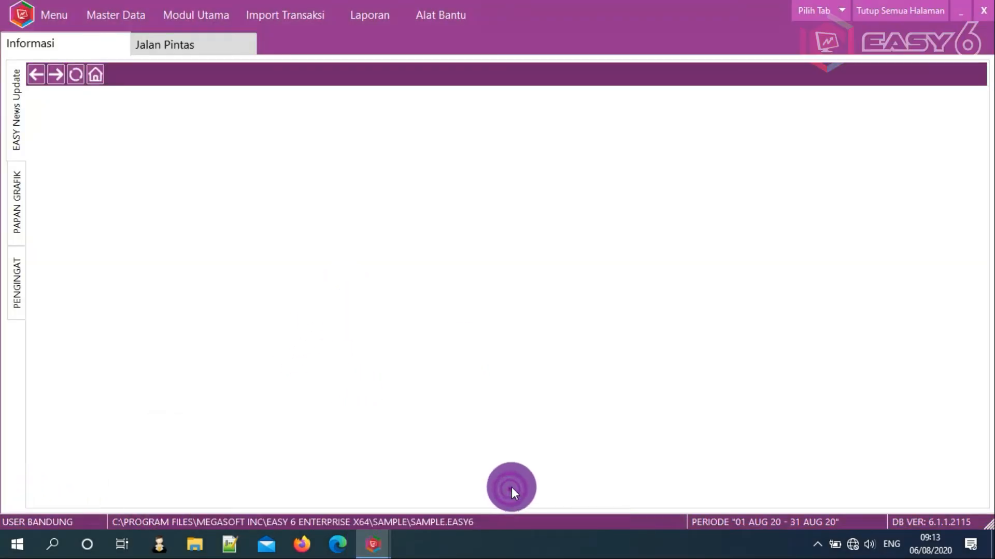
click(27, 10)
mouse_move(60, 153)
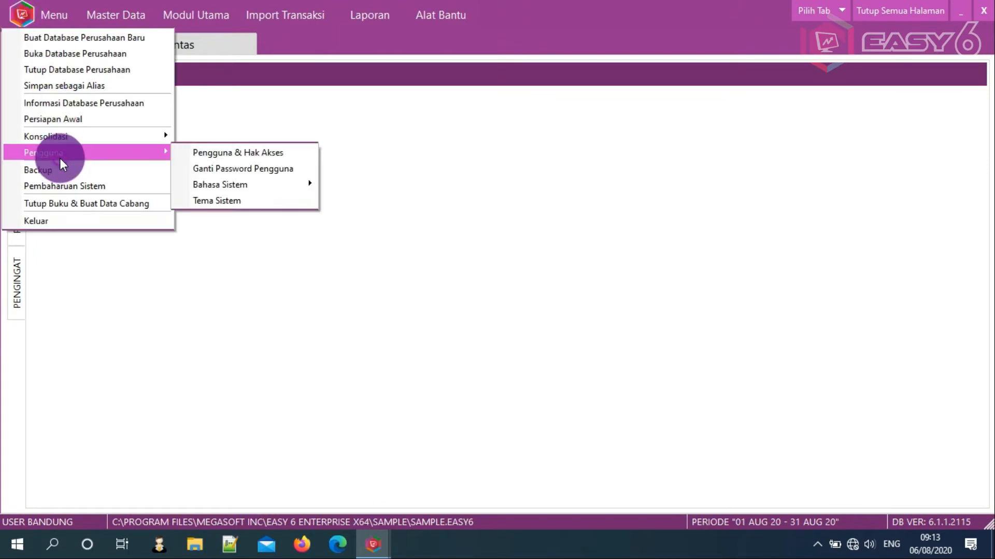
click(264, 201)
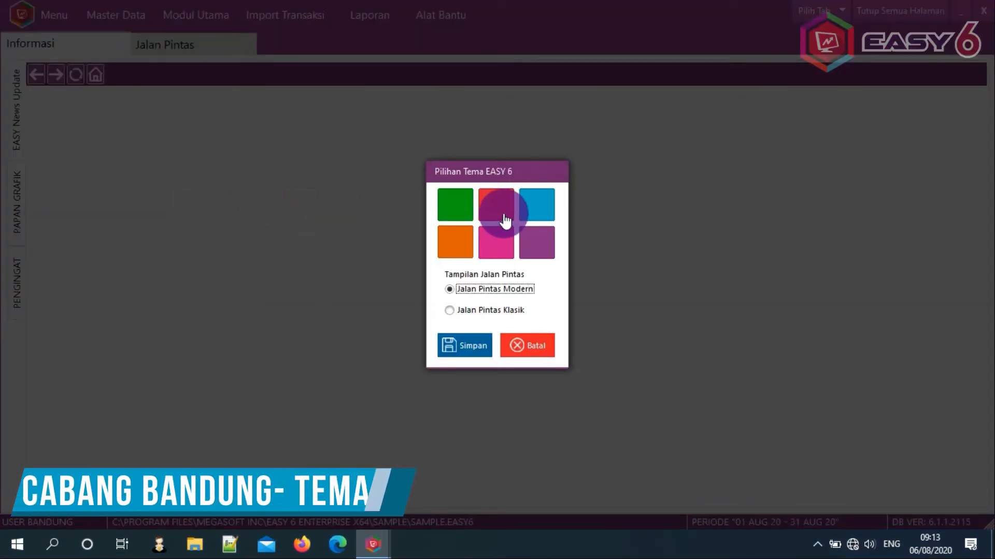
click(534, 210)
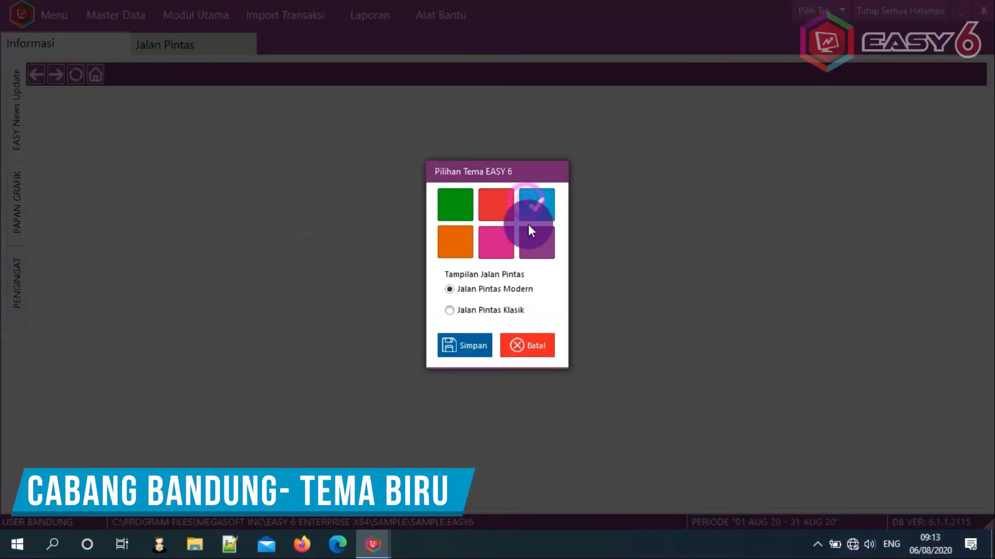
click(464, 345)
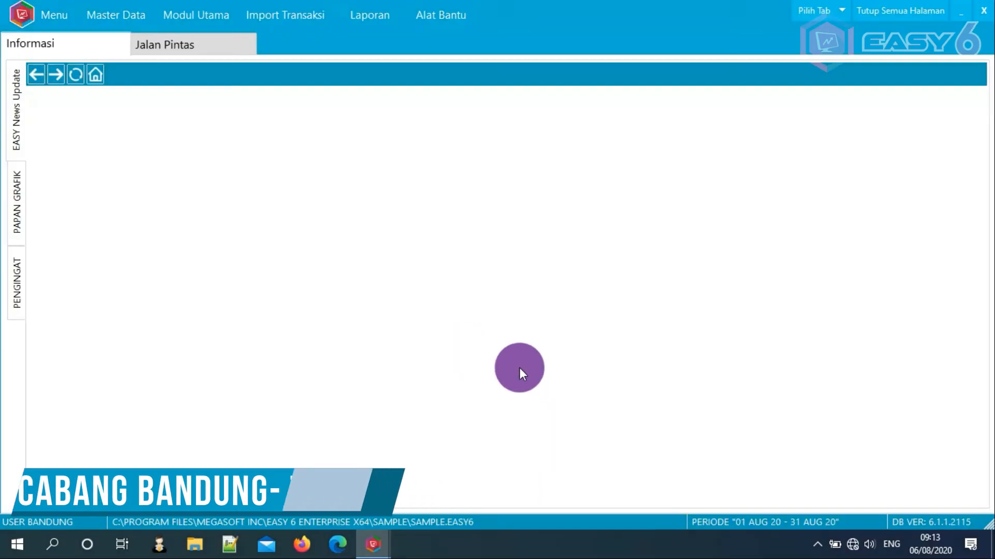
- Compare the themes of the USER JAKARTA and USER BANDUNG sessions
mouse_move(374, 553)
click(367, 500)
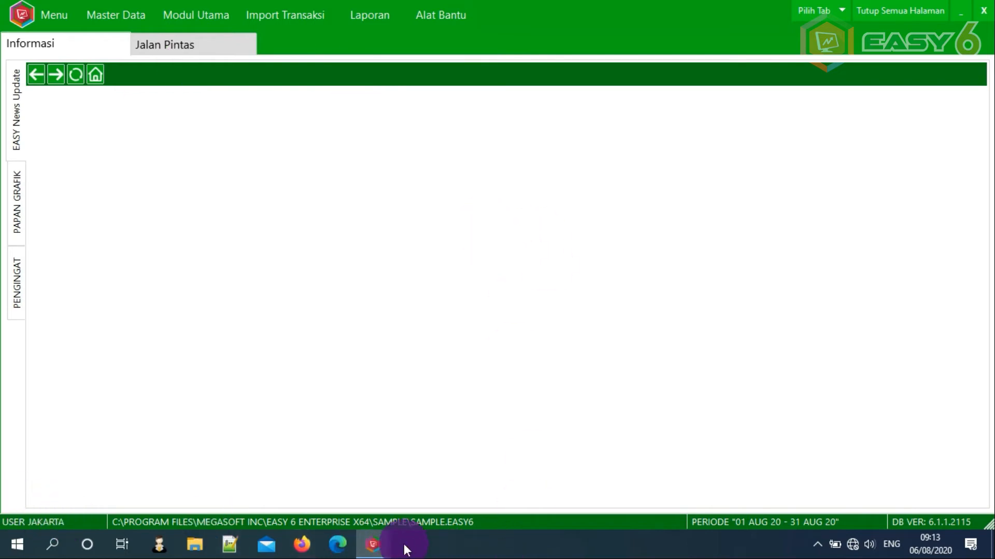
mouse_move(391, 542)
click(503, 498)
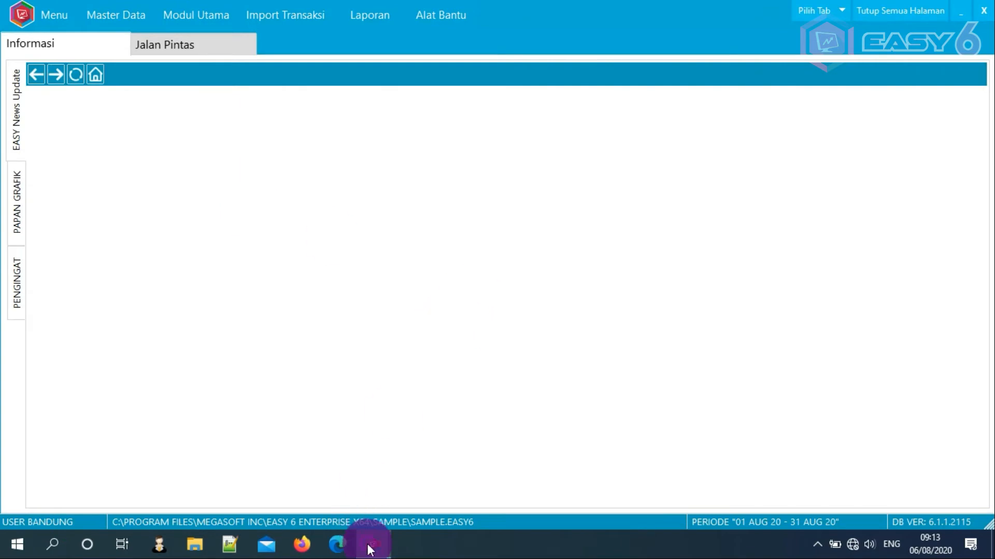
- Start a new purchase order (Pesanan Pembelian) in the USER JAKARTA session
mouse_move(367, 543)
click(363, 489)
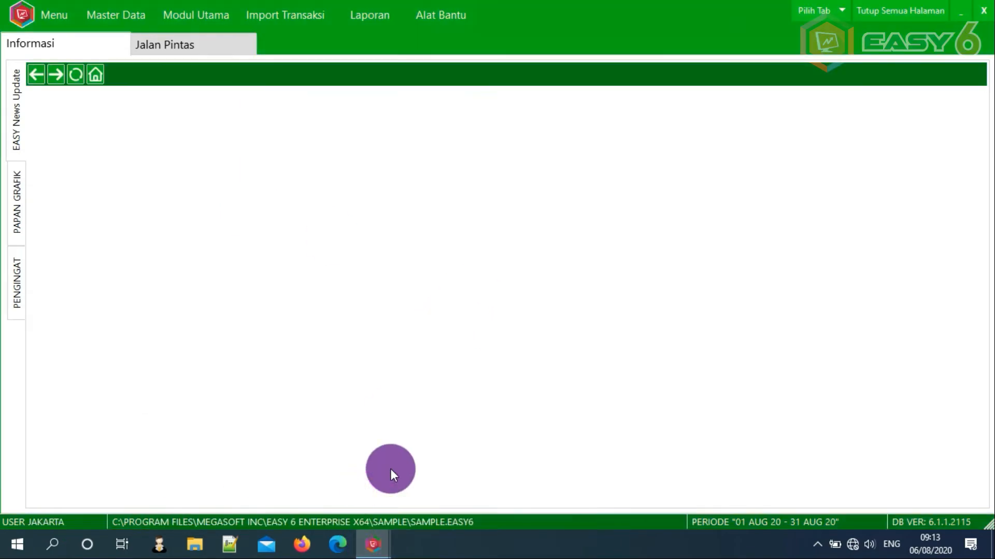
click(185, 50)
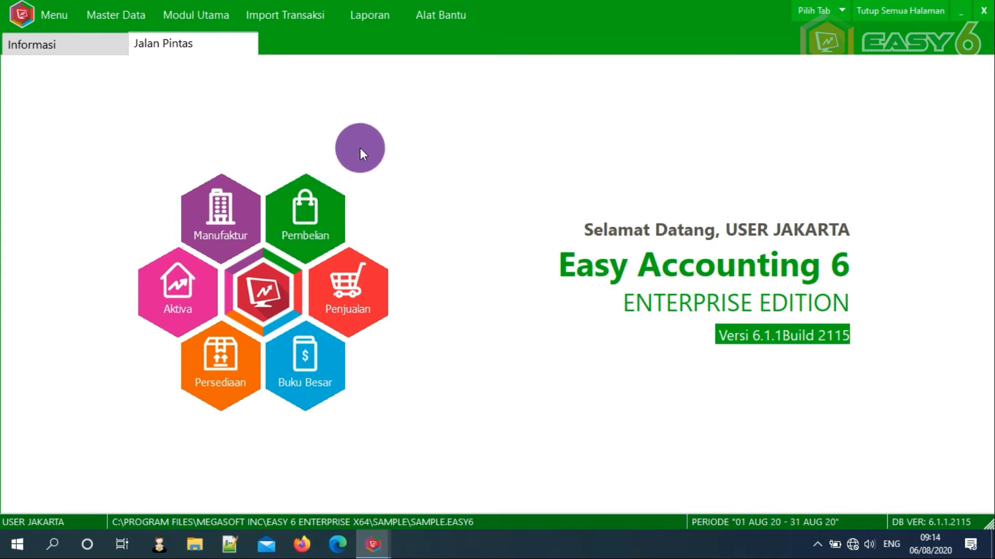
click(310, 228)
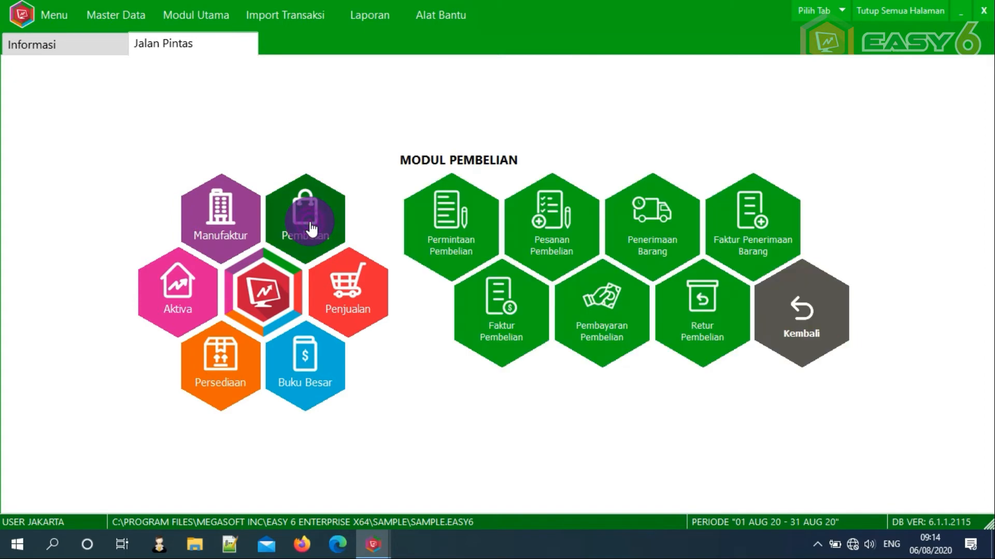
click(560, 242)
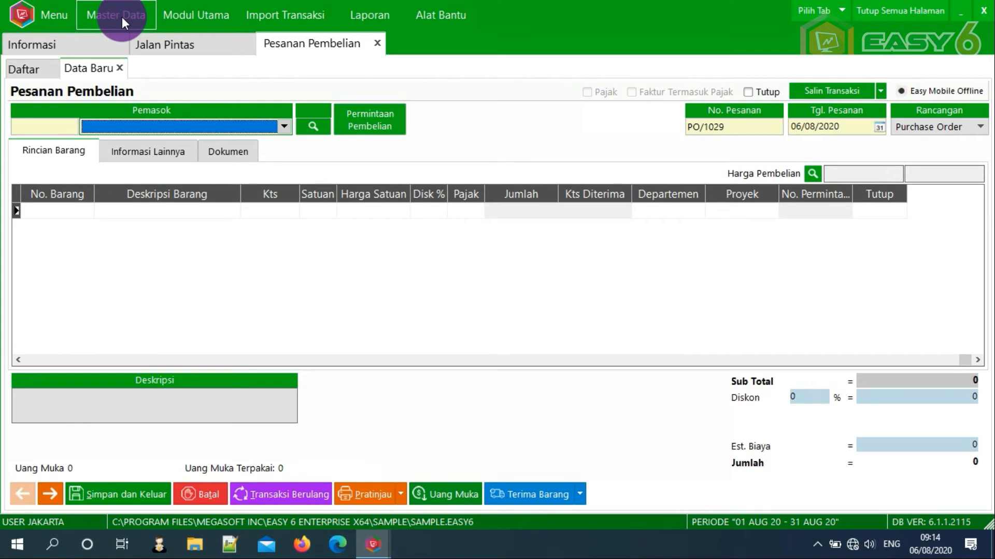
- Open the supplier list (Pemasok) in the USER JAKARTA session, widen the supplier name column and highlight Fulindo Abadi, PT. JAKARTA
click(123, 17)
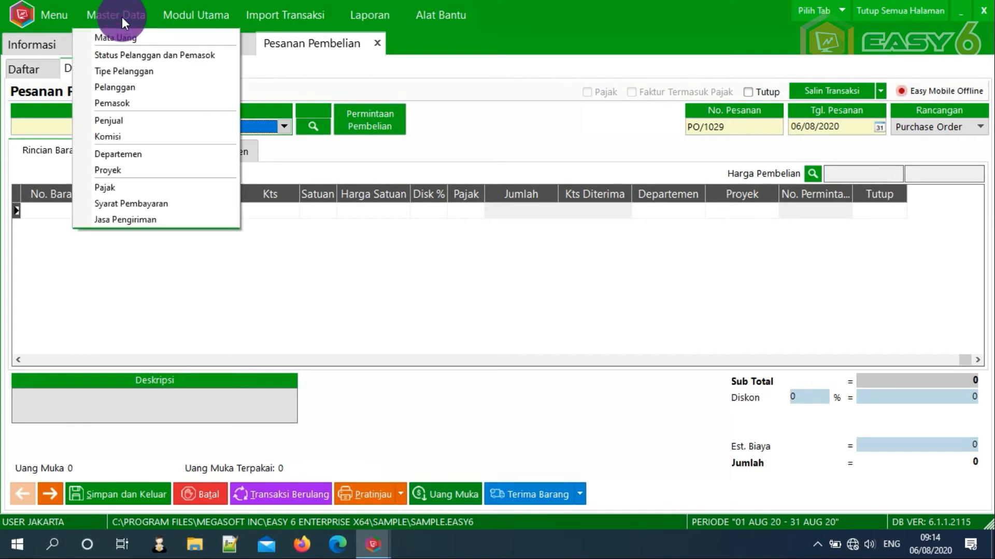
click(125, 103)
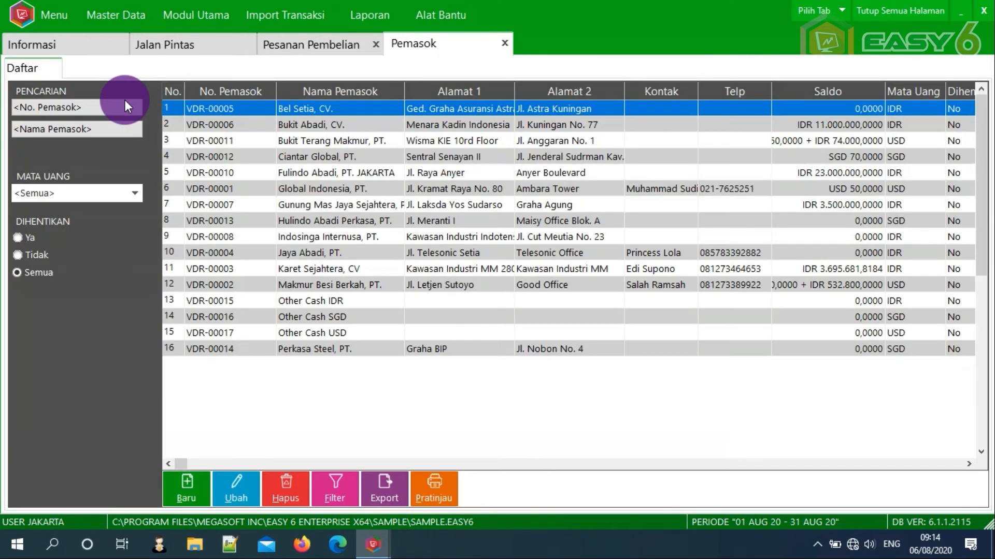
drag(405, 91, 481, 88)
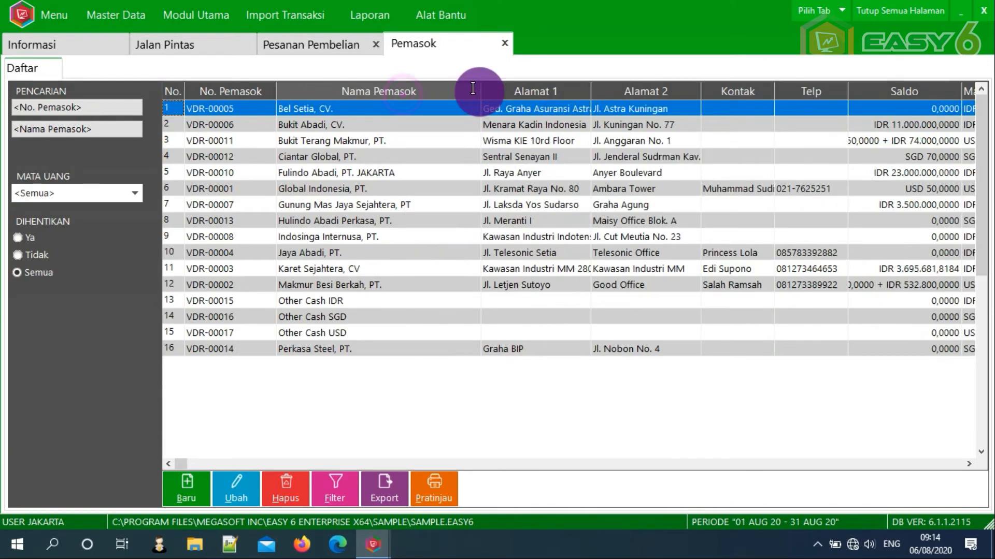
click(366, 175)
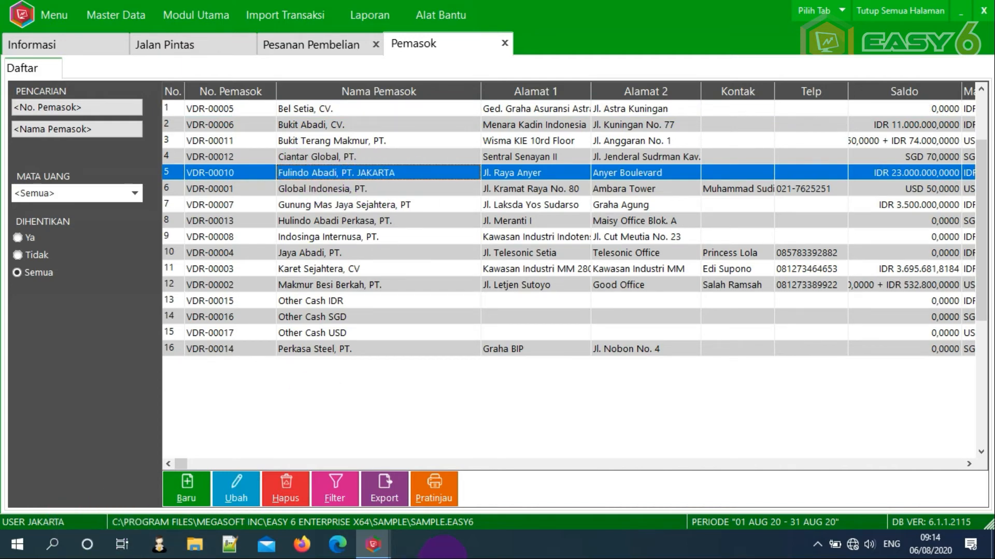
- Switch to the ADMINISTRATOR session, open its supplier list with a wider name column and highlight Mulia Jaya, PT. BANDUNG
mouse_move(373, 544)
click(248, 496)
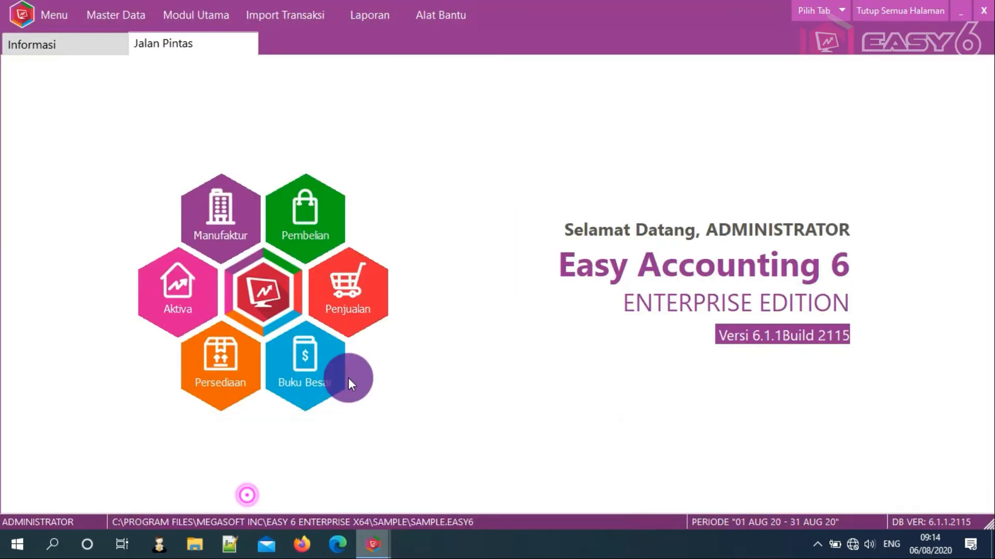
click(88, 8)
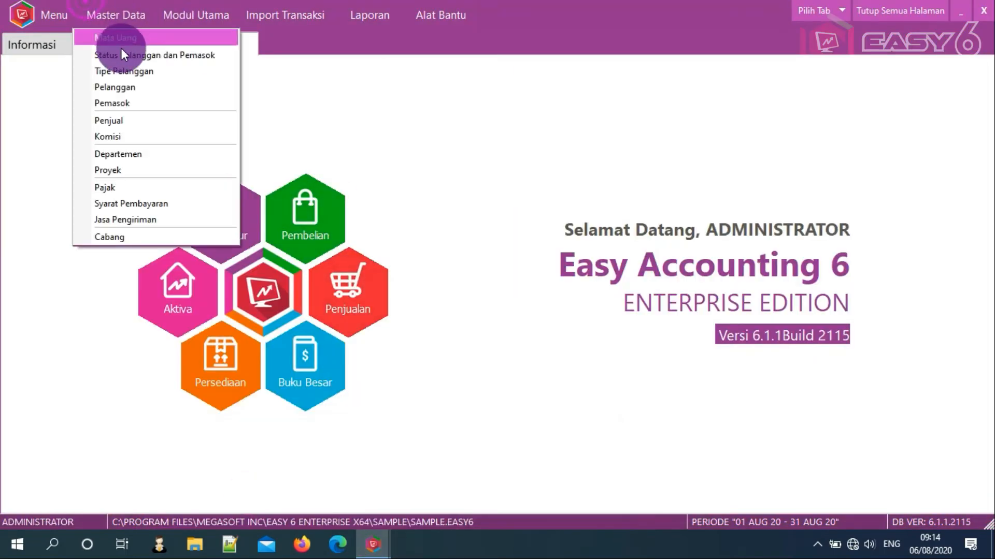
click(108, 105)
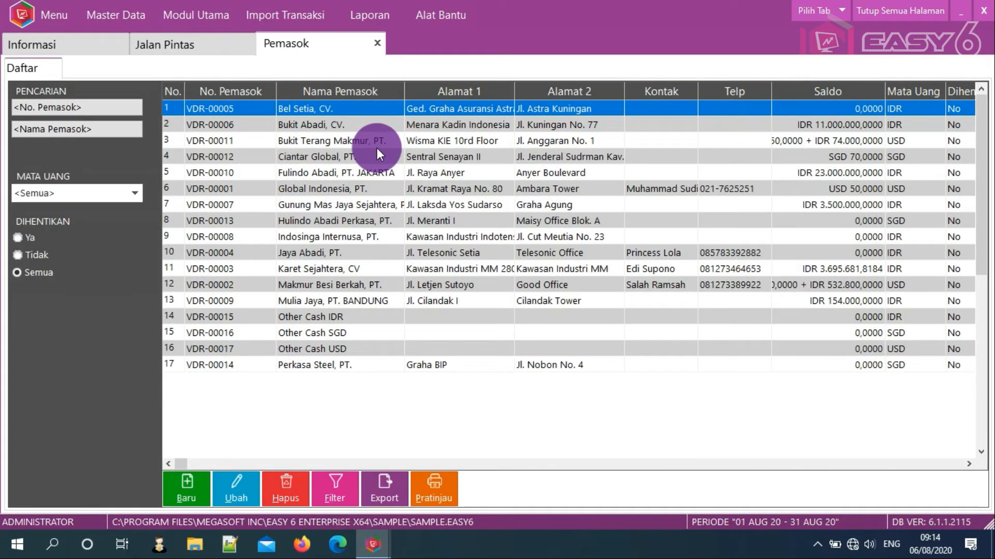
drag(404, 92, 465, 101)
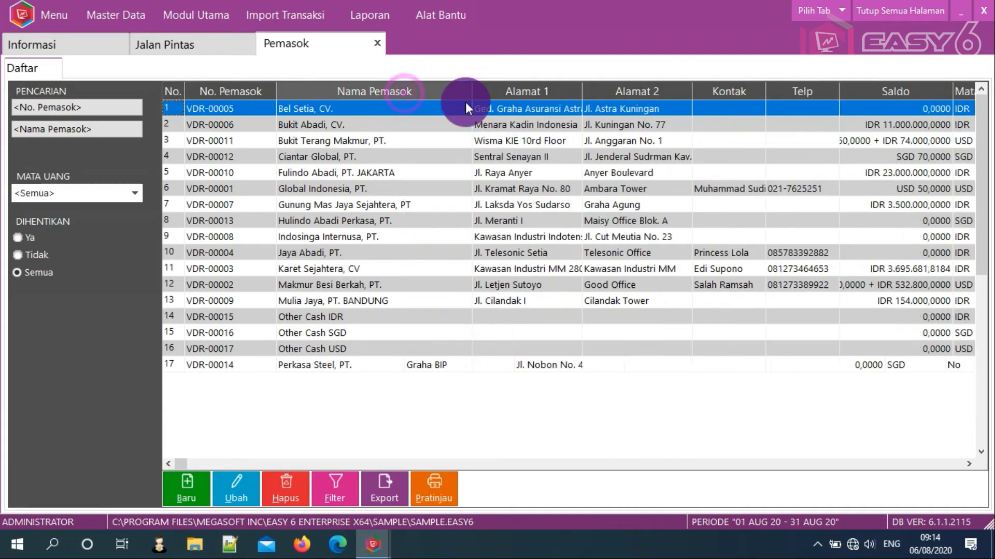
click(379, 301)
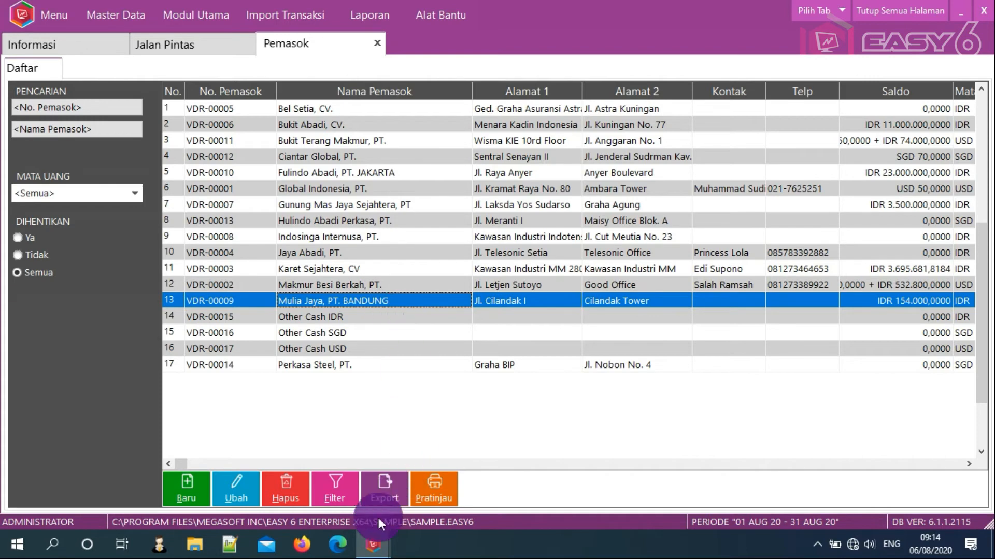
- Return to the USER JAKARTA session and view its customer list (Pelanggan) with a wider customer name column
mouse_move(373, 544)
click(368, 490)
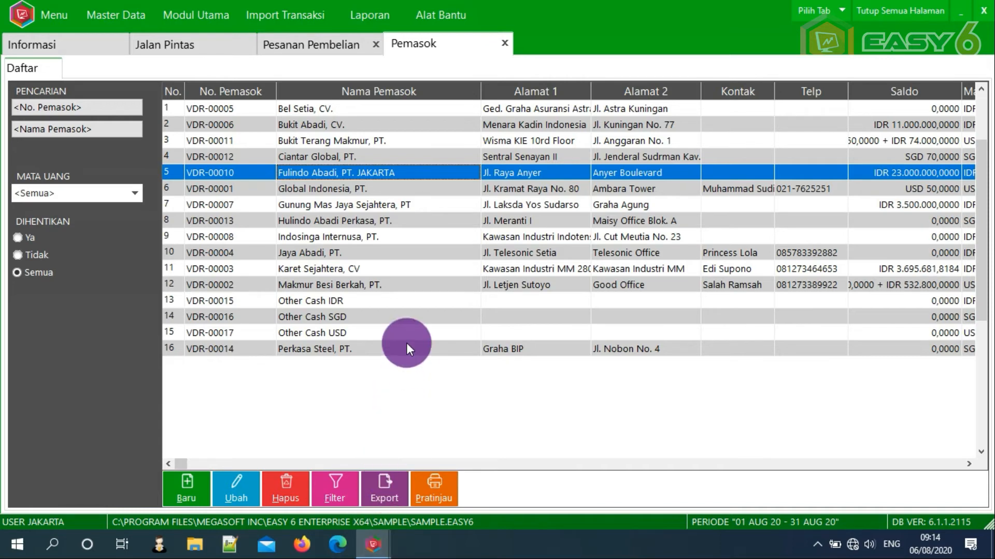
click(118, 8)
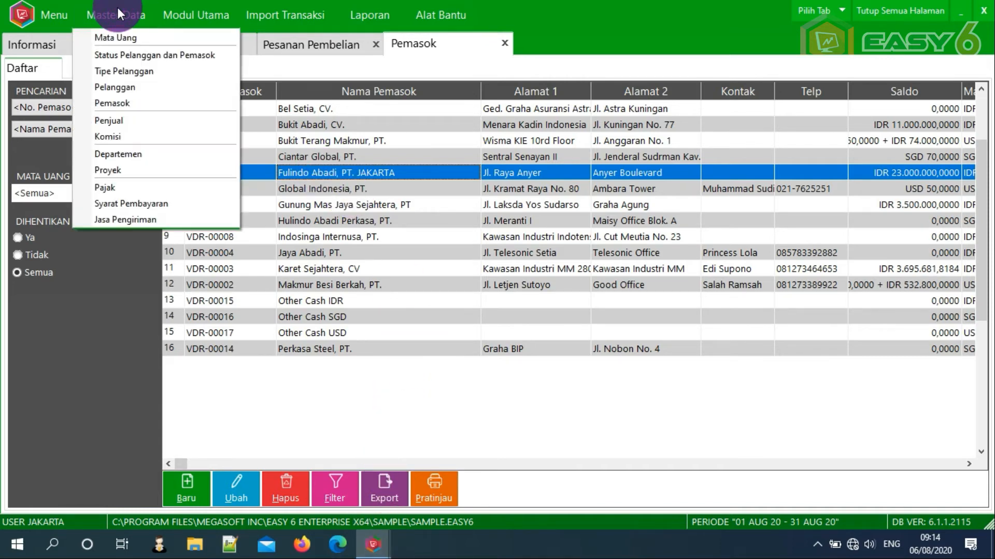
click(119, 87)
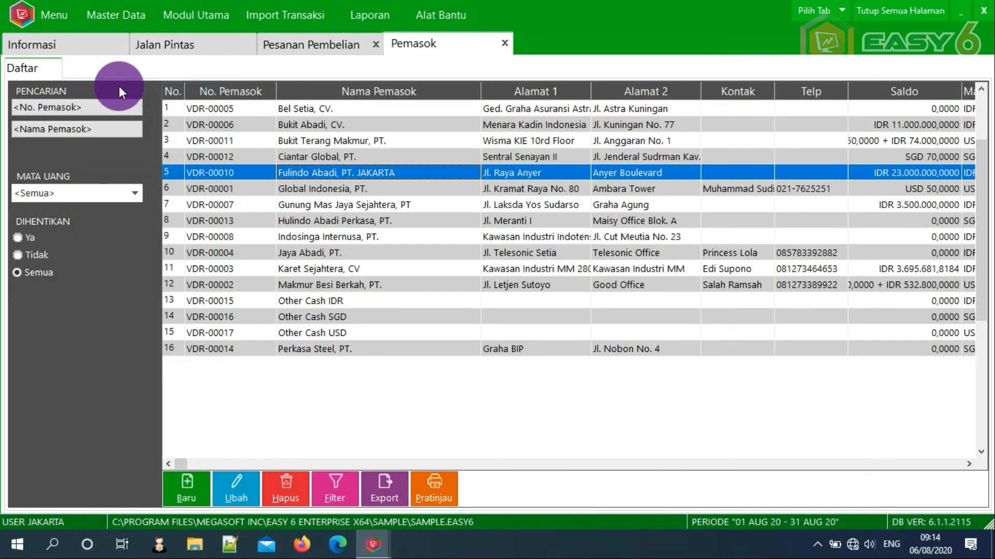
drag(394, 86, 439, 82)
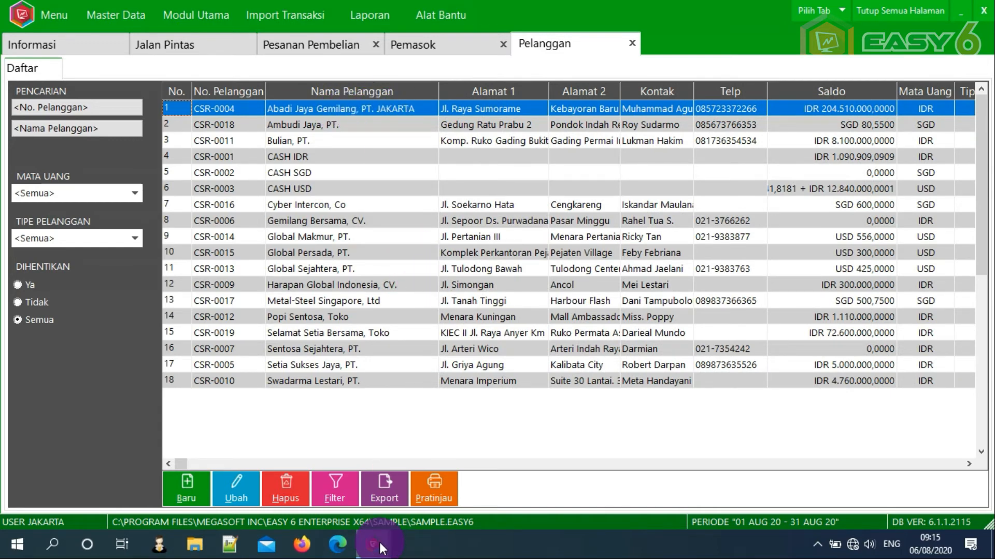
- Switch to the USER BANDUNG session, open its supplier list with a wider name column and highlight Mulia Jaya, PT. BANDUNG
mouse_move(380, 543)
click(514, 492)
click(210, 44)
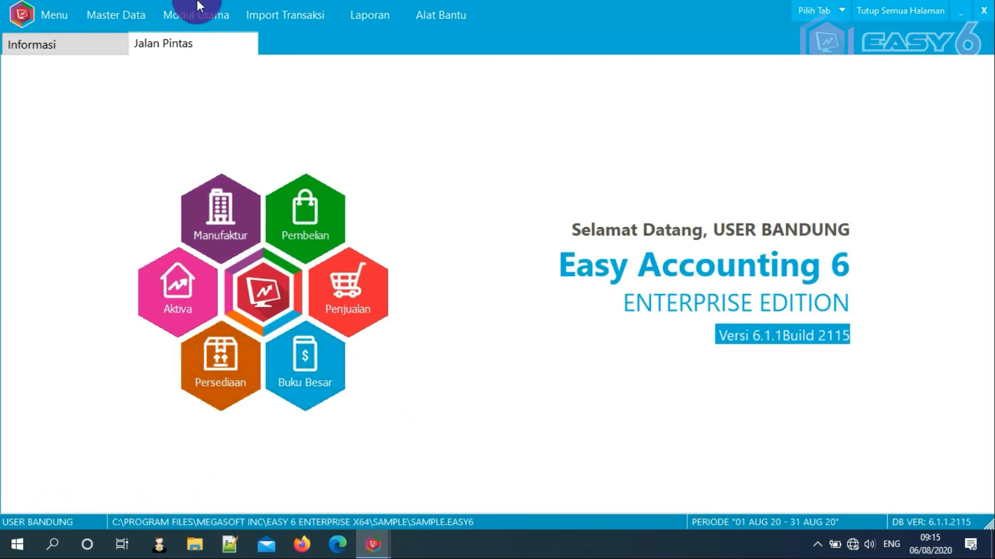
click(124, 10)
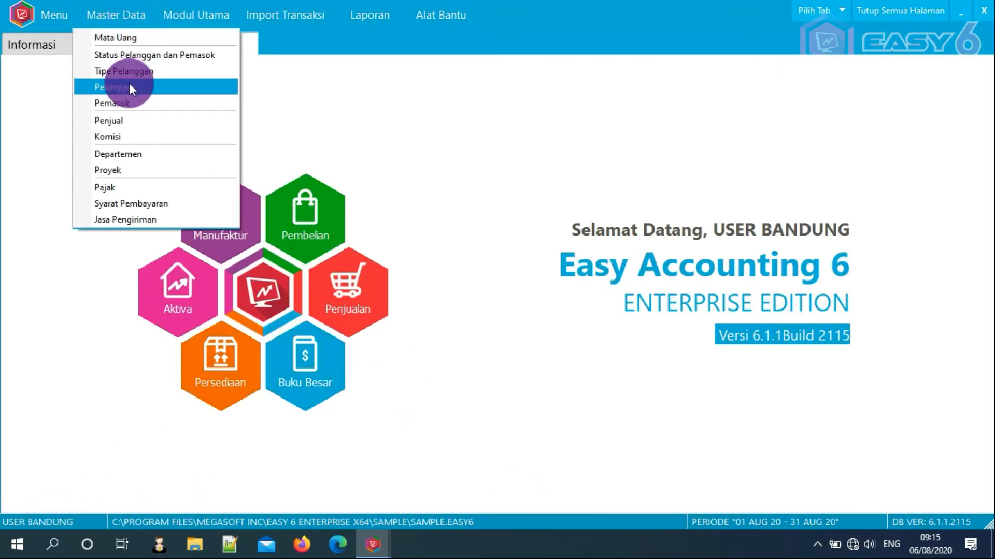
click(120, 102)
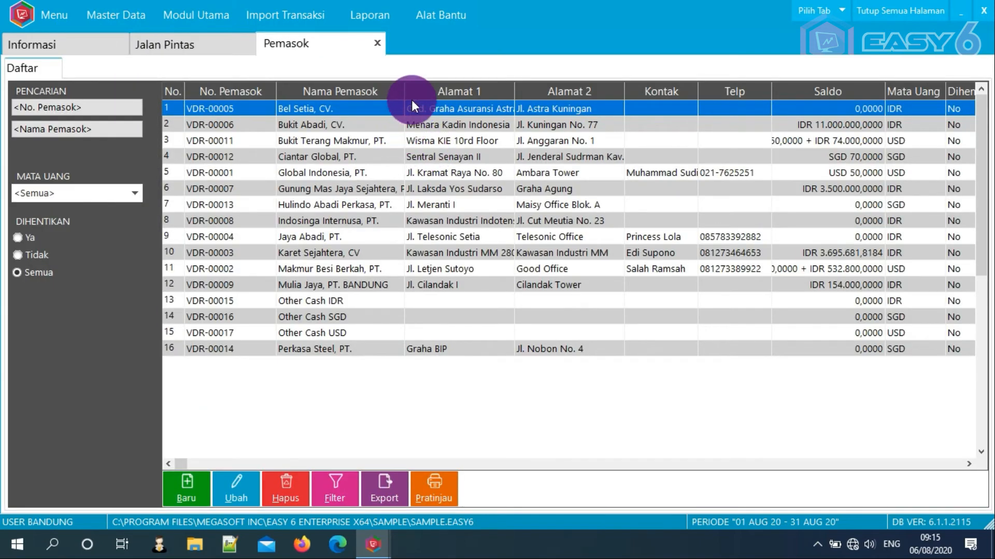
drag(406, 91, 452, 93)
click(381, 285)
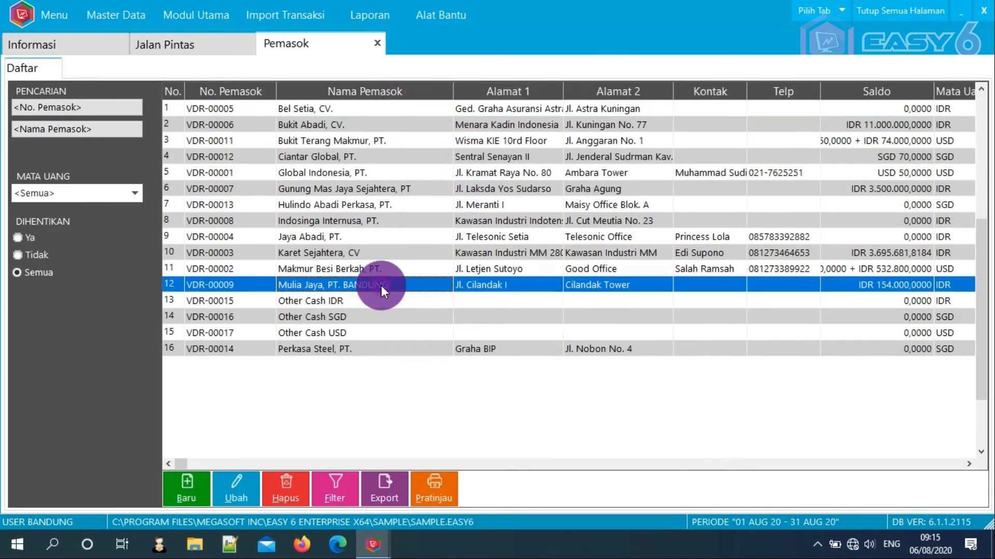
- View the customer list (Pelanggan) in the USER BANDUNG session with a wider customer name column
click(117, 9)
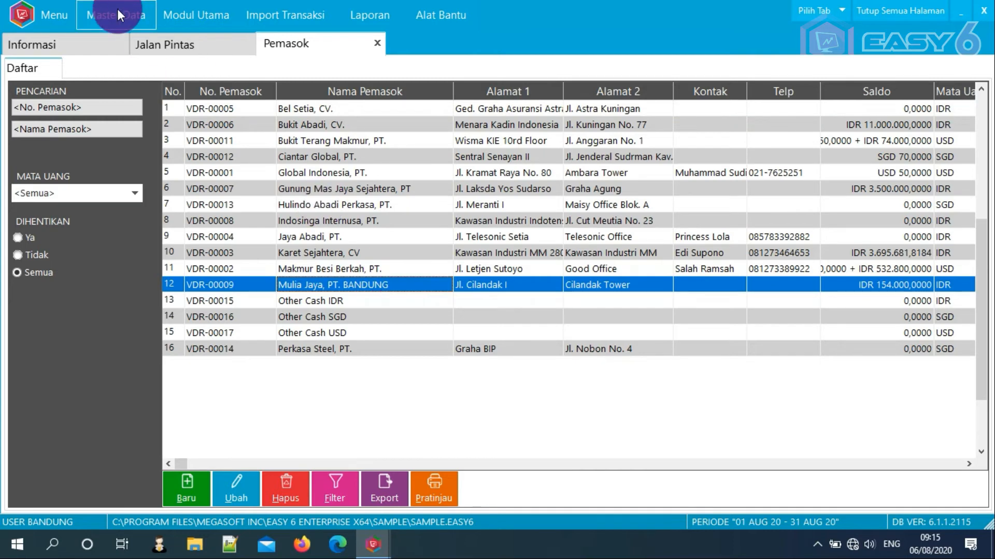
click(117, 89)
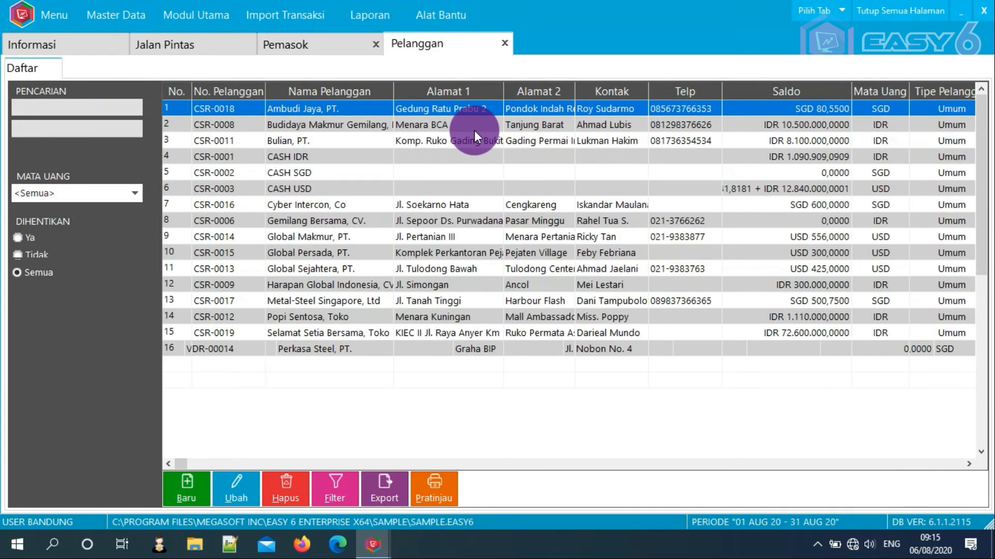
drag(393, 91, 448, 91)
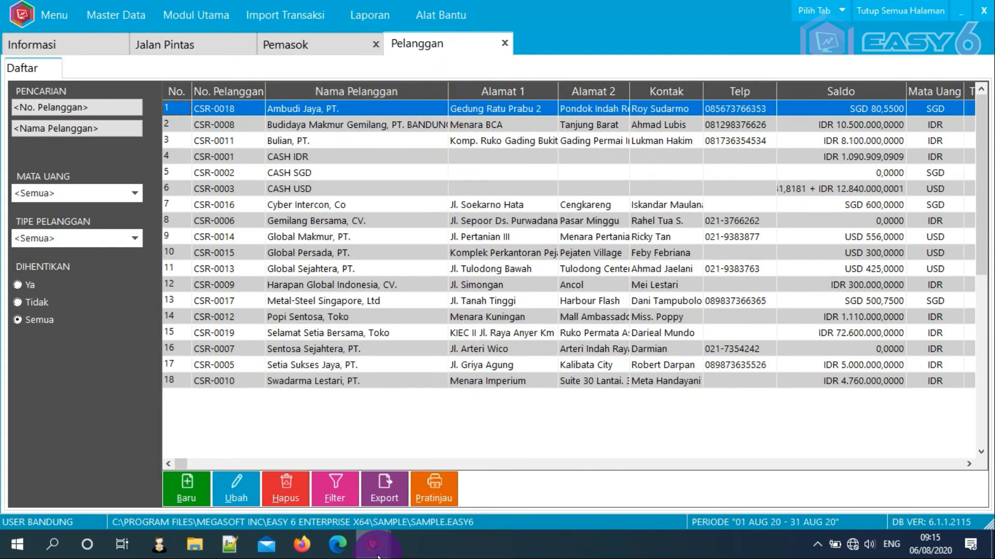
- Return to the USER JAKARTA session and close its customer and supplier lists
mouse_move(366, 543)
click(373, 475)
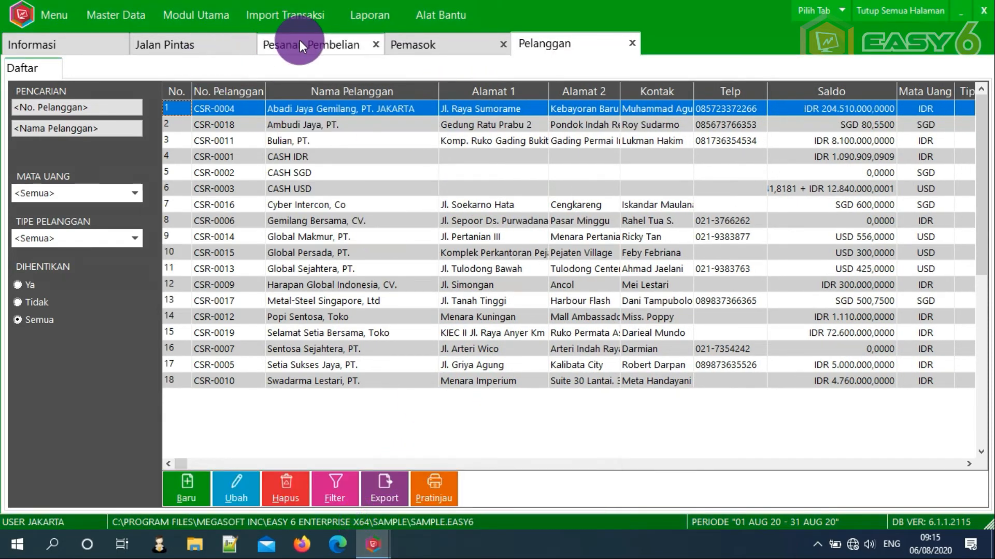
click(631, 44)
click(505, 42)
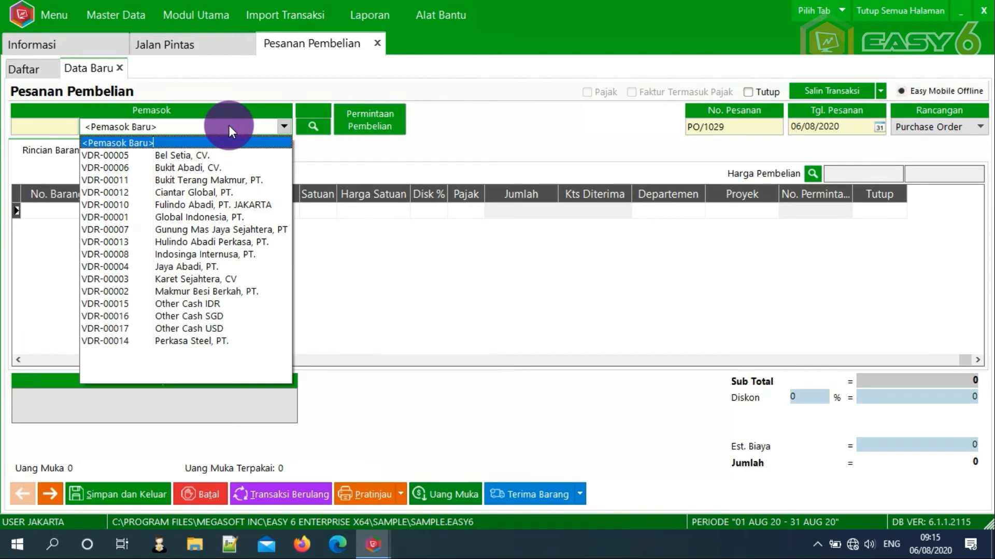
- Fill the purchase order with supplier Fulindo Abadi, PT. JAKARTA and item AL-80mm at unit price 2,000,000, save it and reopen the saved order
click(186, 205)
double_click(69, 214)
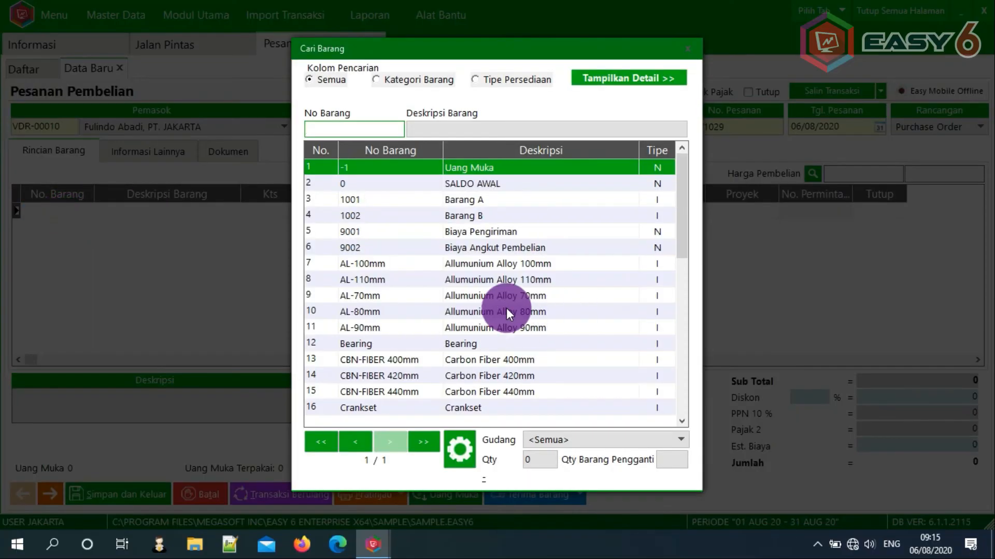
double_click(505, 308)
click(375, 212)
text(2000000)
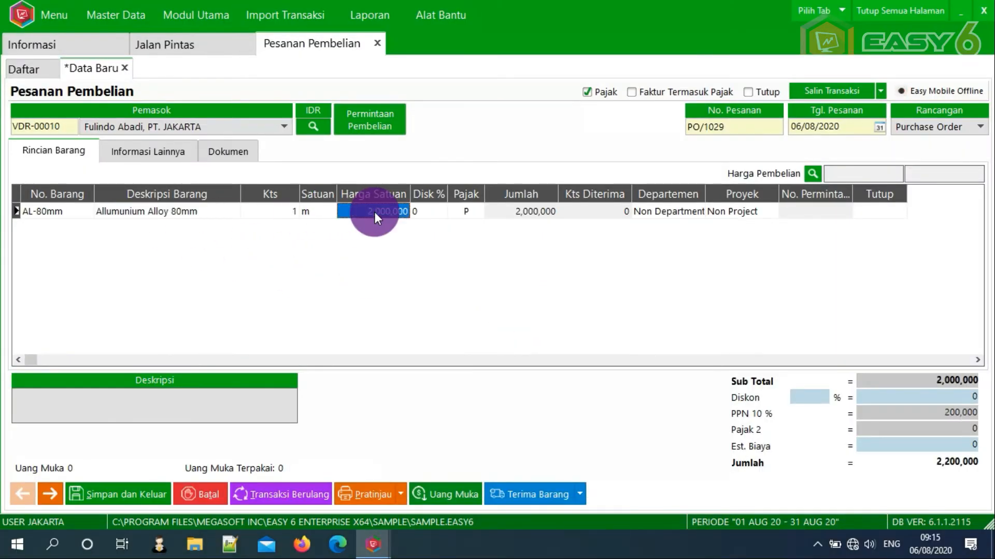
click(56, 491)
click(22, 493)
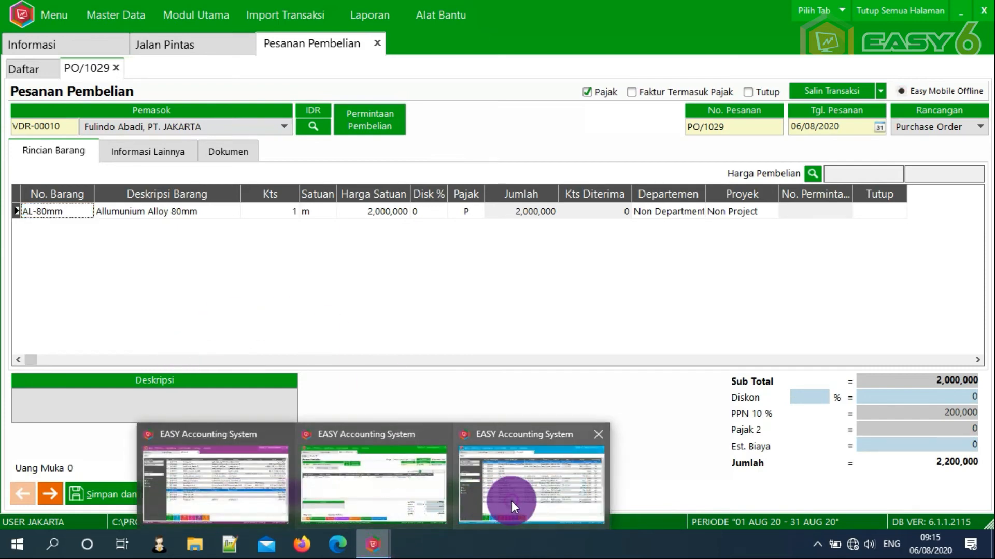
- Switch to the USER BANDUNG session and start a new purchase order (Pesanan Pembelian)
click(497, 492)
click(192, 45)
click(326, 223)
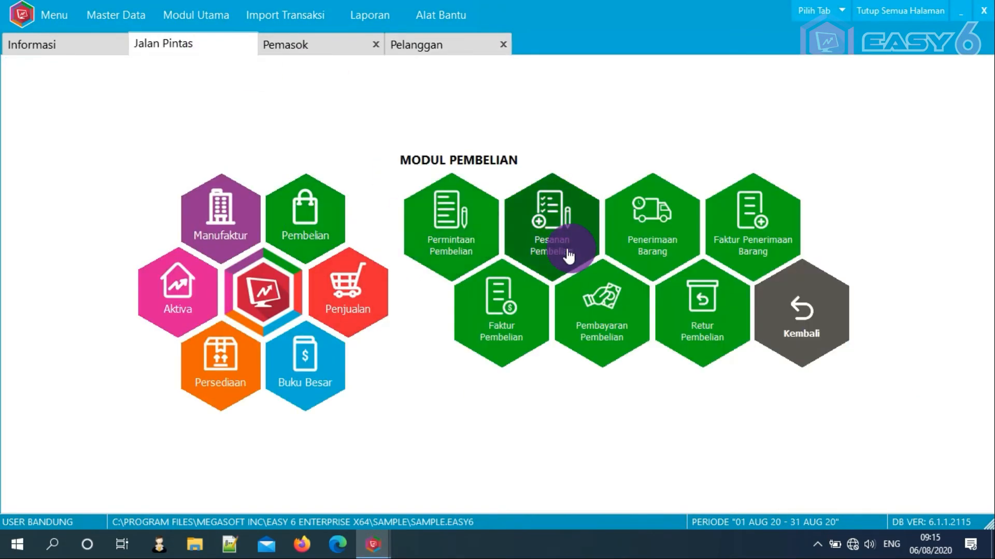
click(512, 272)
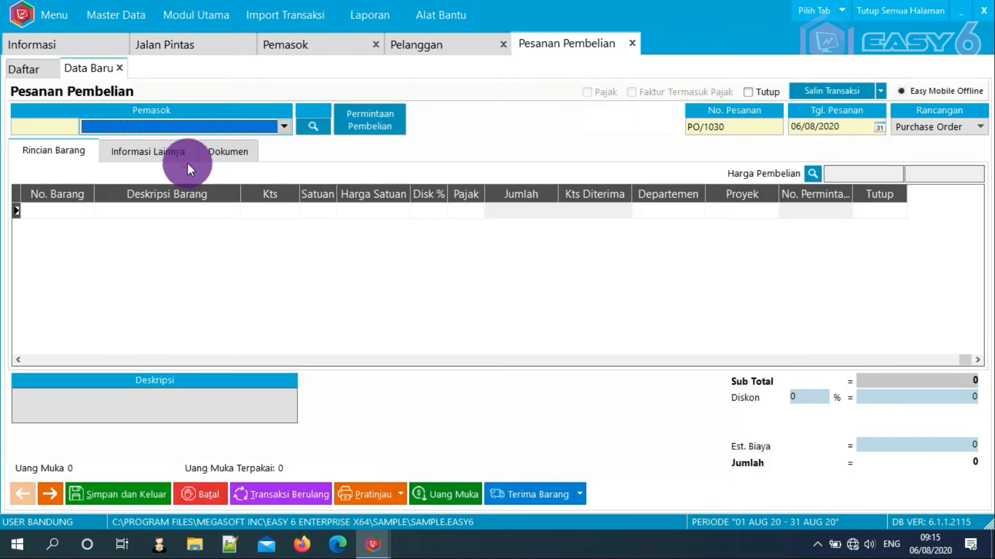
- Fill the purchase order with supplier Mulia Jaya, PT. BANDUNG and item AL-110mm at unit price 300,000, then save and close it
click(193, 125)
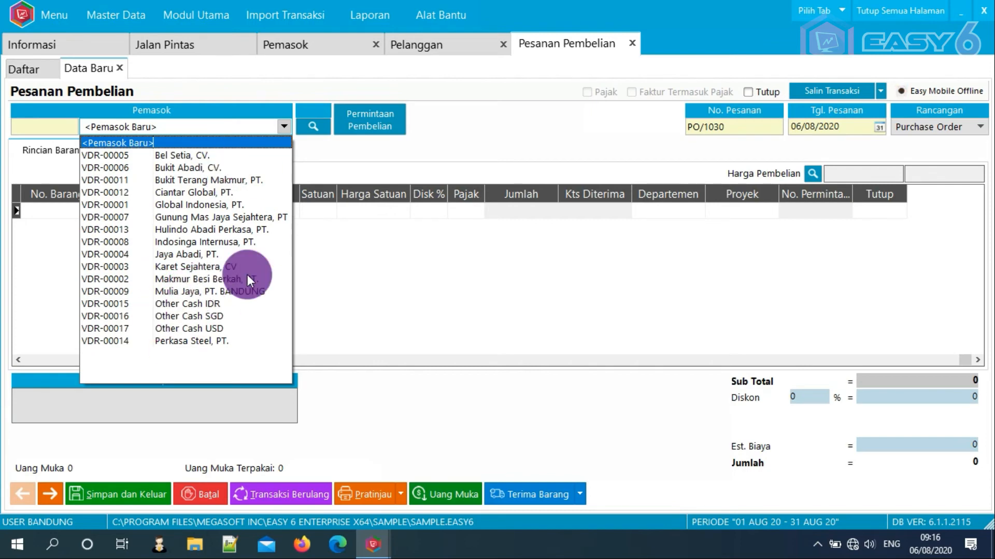
click(220, 293)
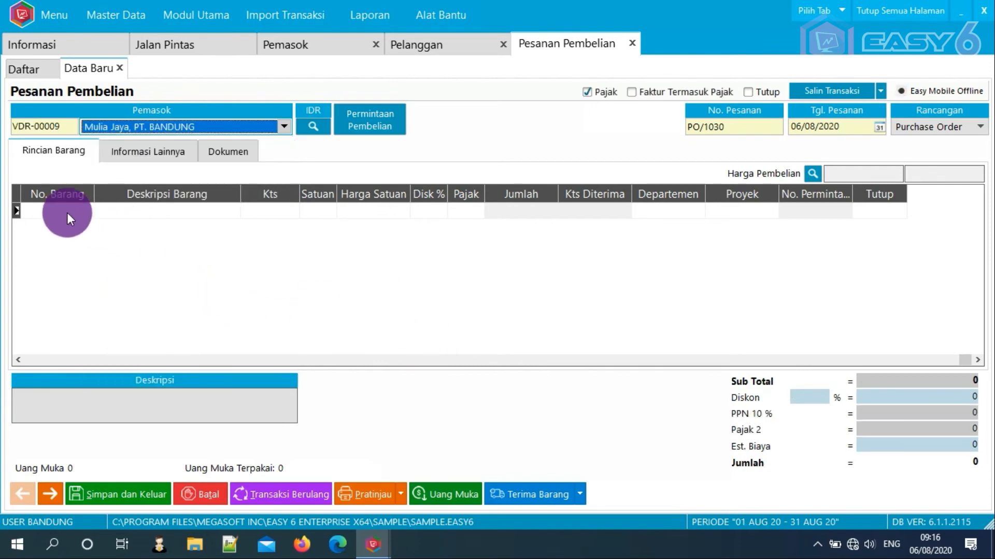
click(67, 213)
double_click(470, 276)
click(366, 214)
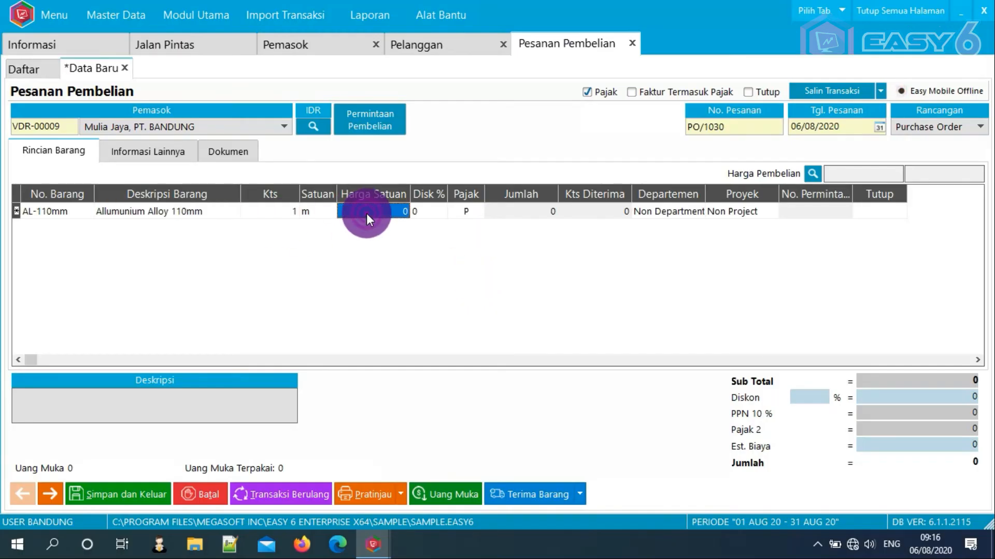
text(3000000)
click(145, 492)
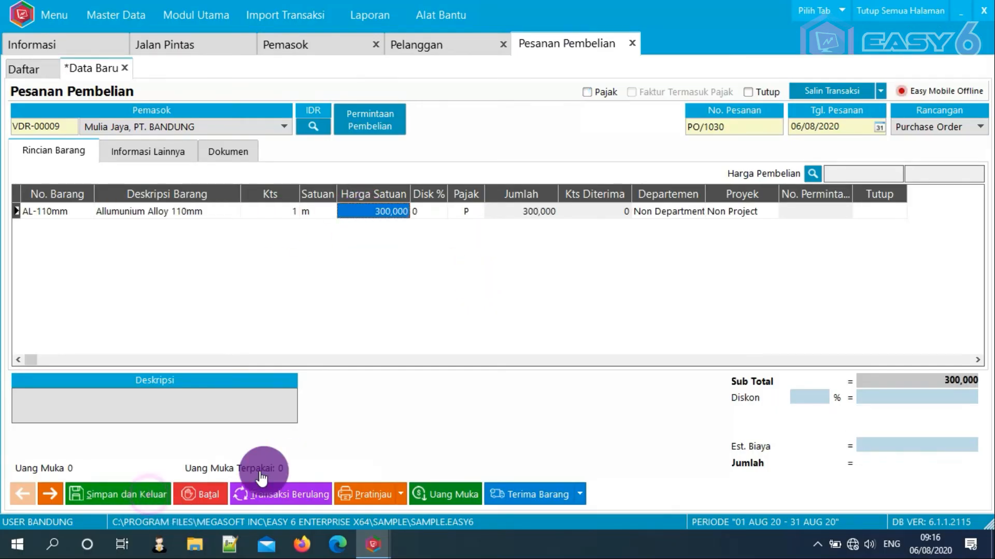
right_click(448, 230)
click(477, 237)
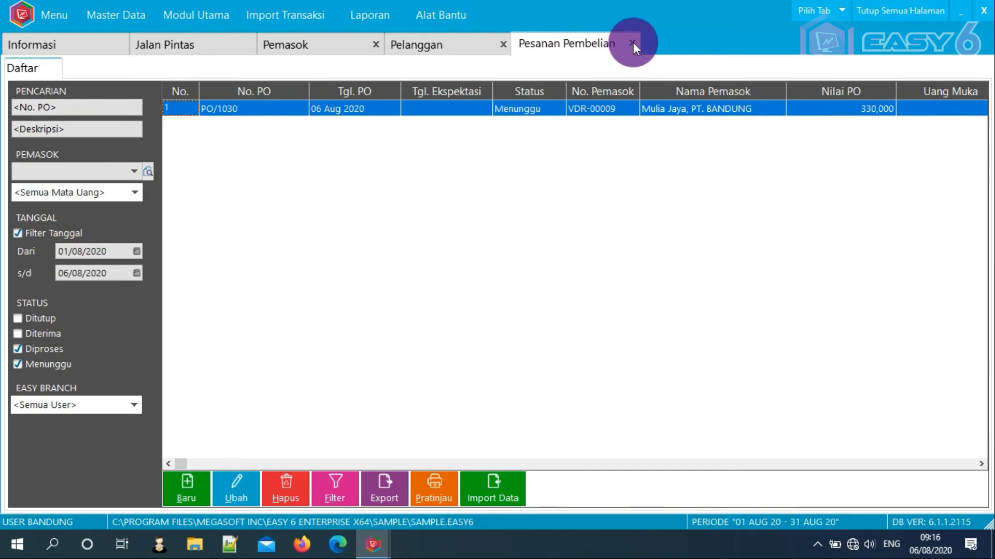
- Start a new sales quotation (Penawaran Penjualan) in the USER BANDUNG session
click(208, 45)
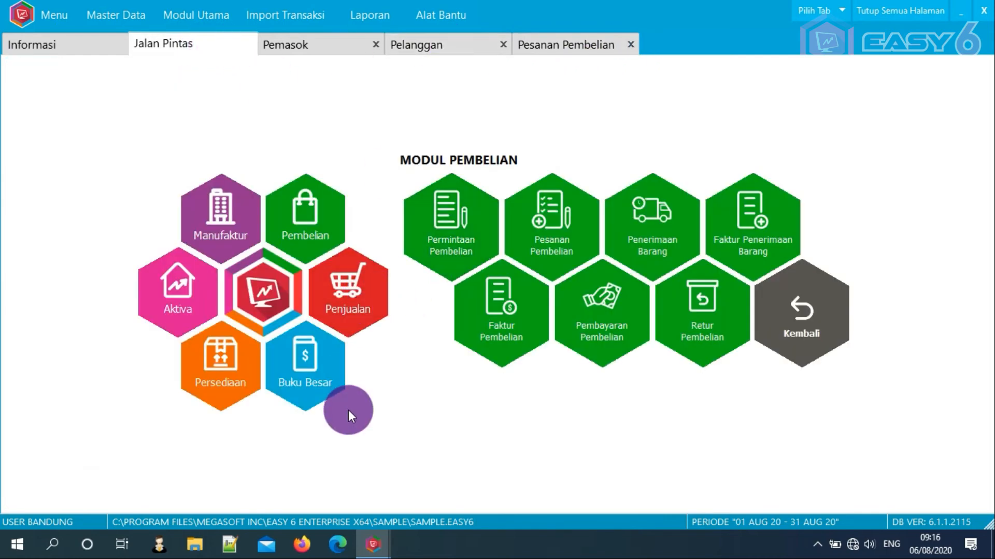
click(340, 334)
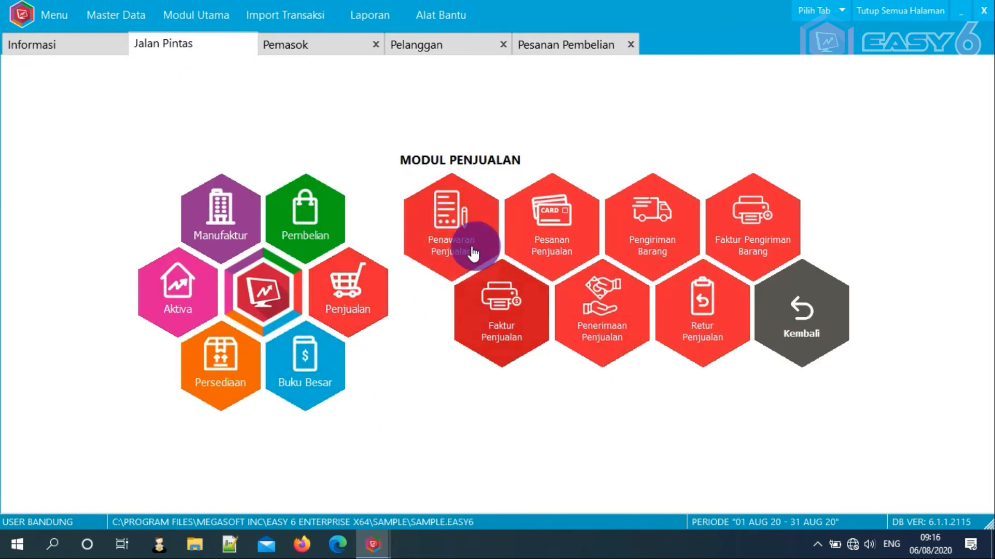
click(486, 243)
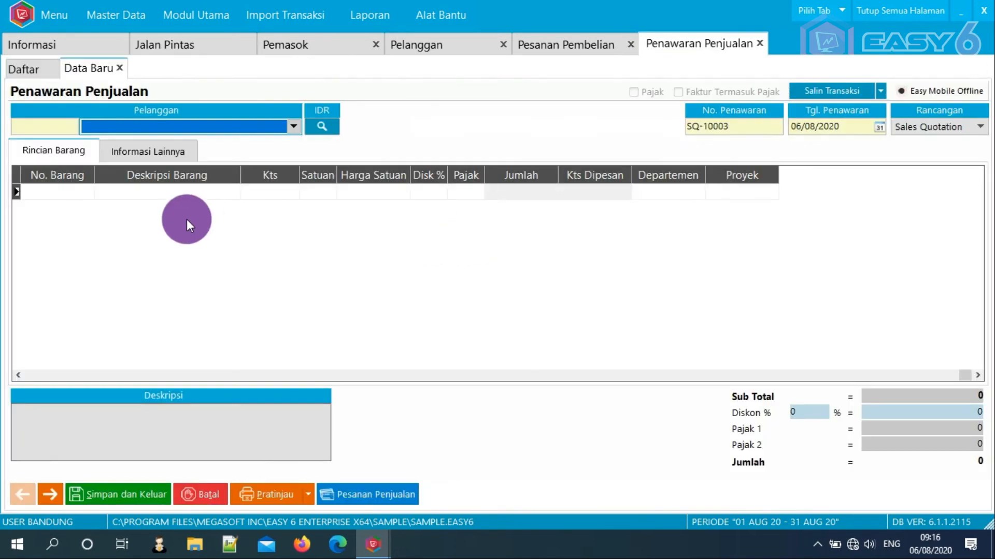
- Fill the sales quotation with customer Budidaya Makmur Gemilang, PT. BANDUNG and item AL-70mm, then save and close it
click(205, 128)
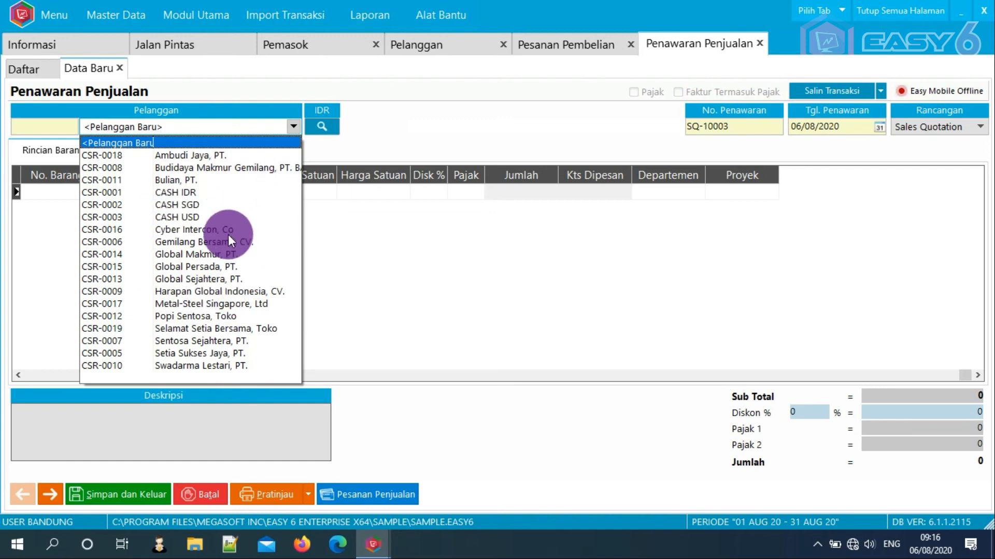
click(254, 171)
click(59, 192)
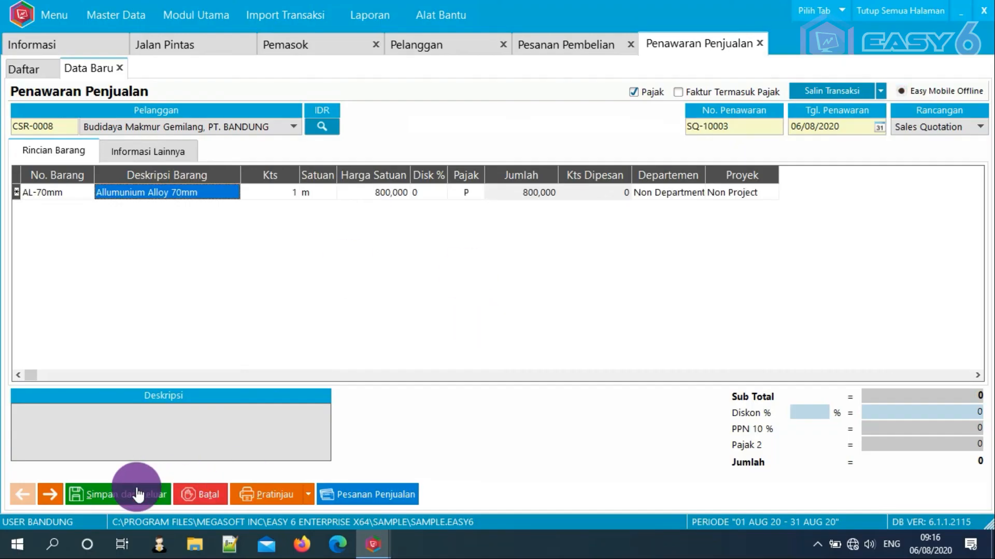
click(138, 495)
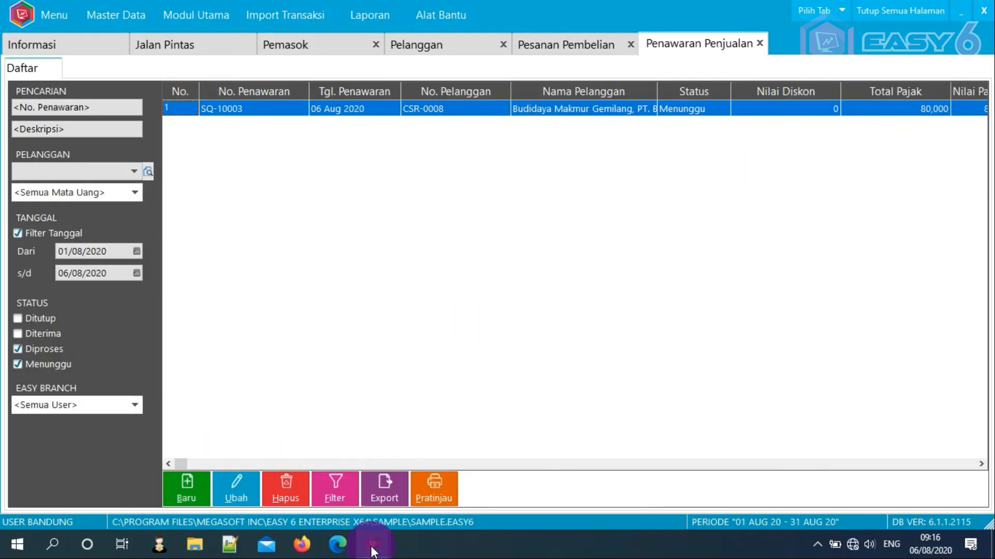
- Switch to the USER JAKARTA session, close the purchase order and its list, and start a new sales quotation (Penawaran Penjualan)
mouse_move(374, 554)
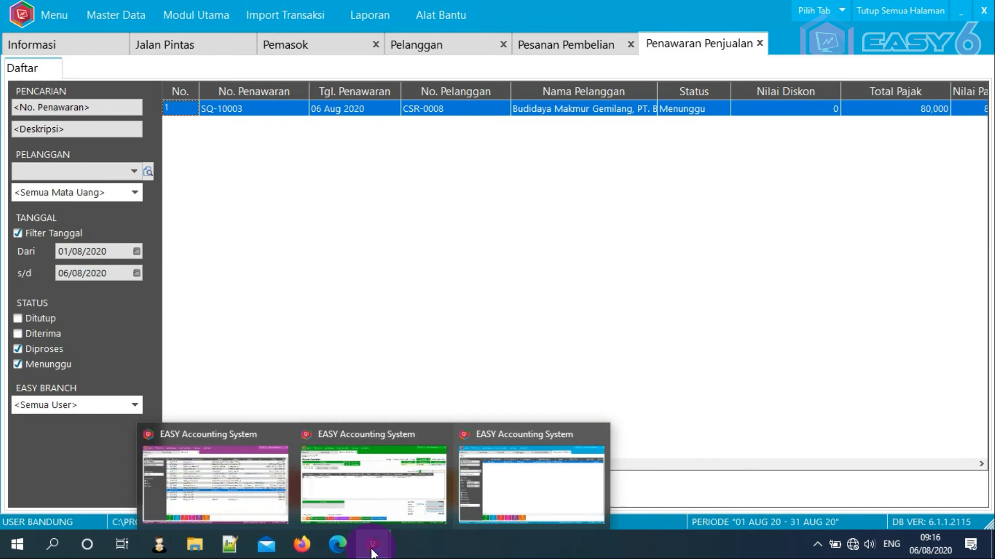
click(372, 502)
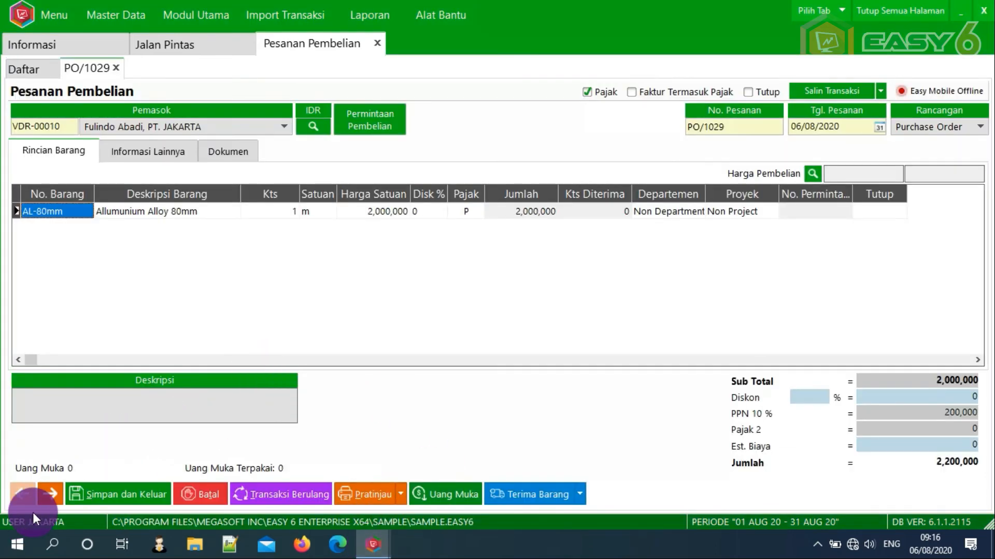
click(116, 66)
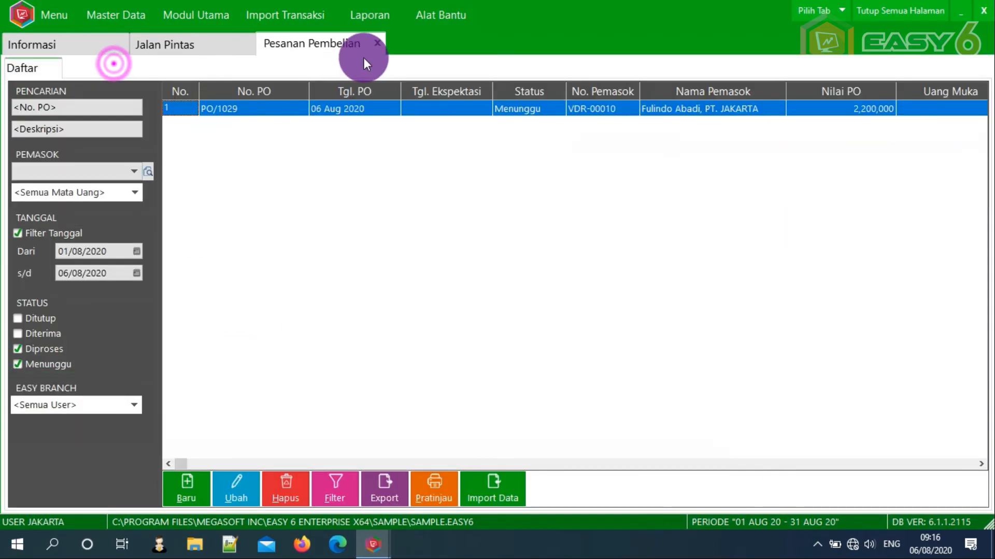
click(377, 43)
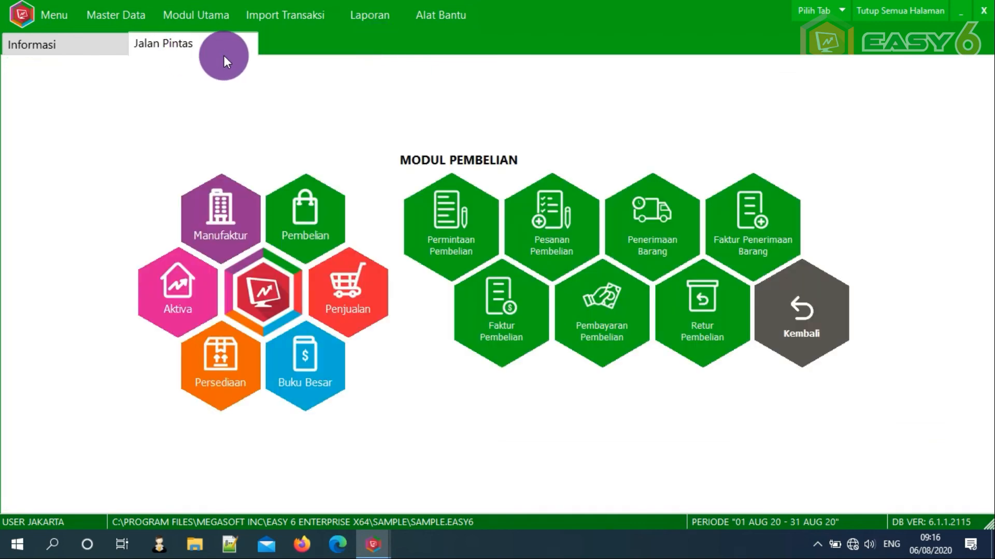
click(345, 292)
click(461, 241)
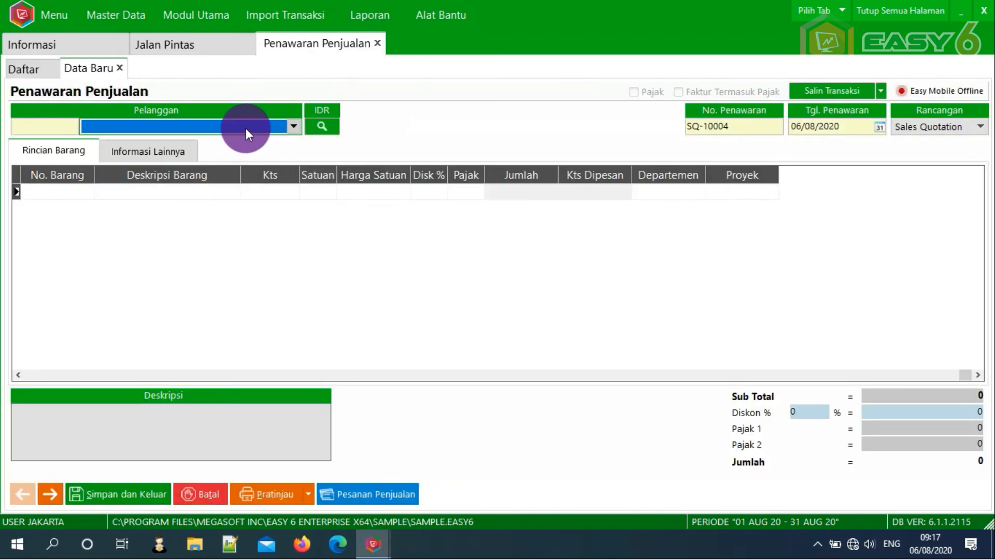
- Fill the quotation with customer Abadi Jaya Gemilang, PT. JAKARTA and item AL-110mm at unit price 300,000, save it and close the quotation list
click(246, 129)
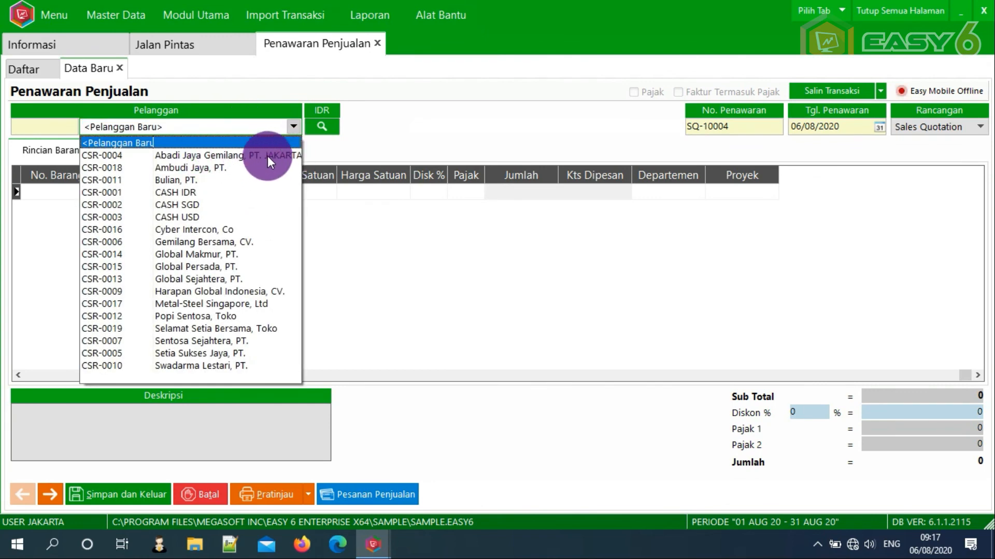
click(326, 126)
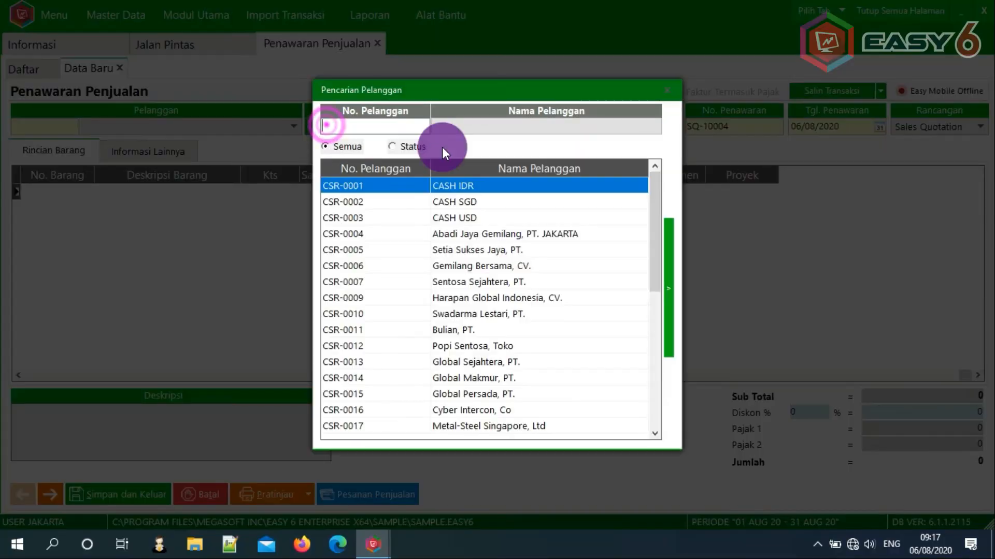
double_click(509, 234)
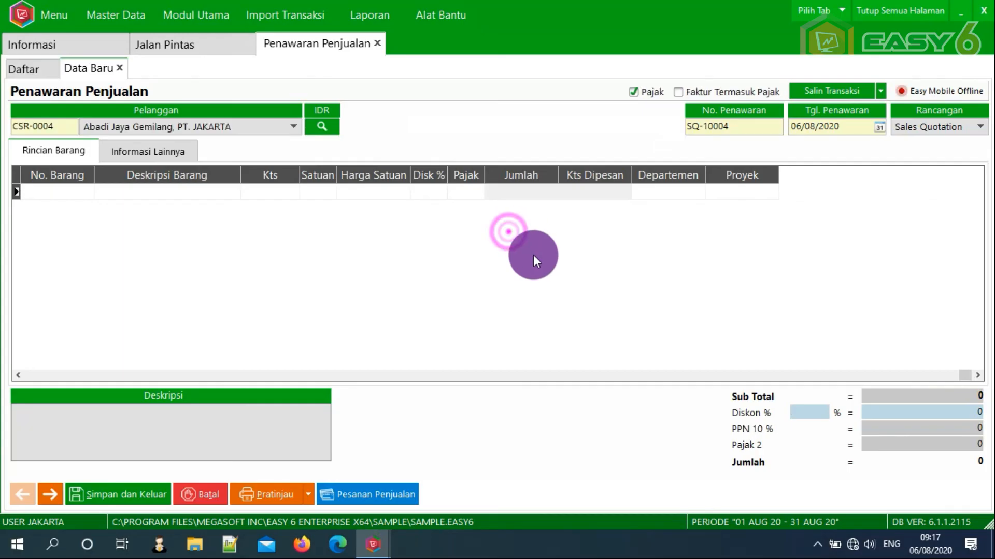
click(57, 196)
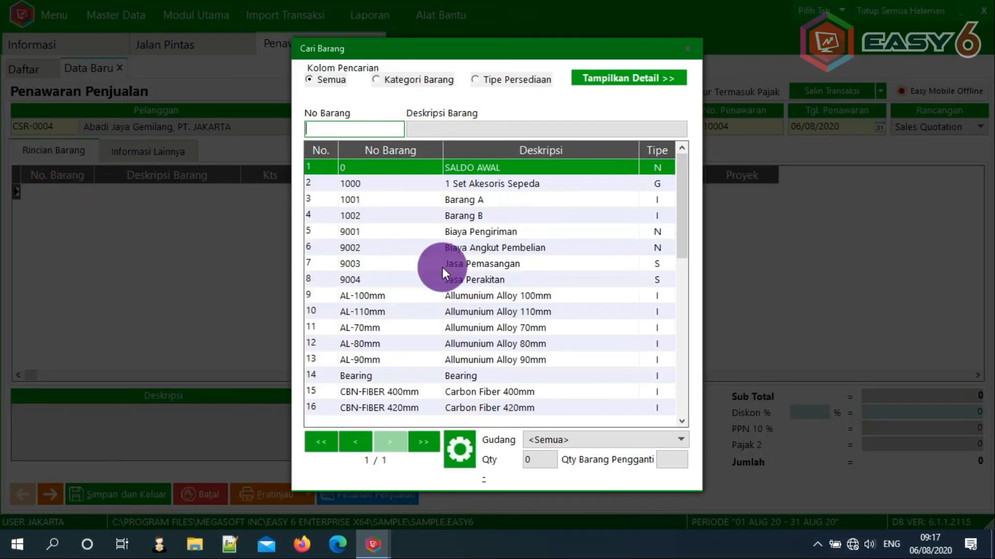
double_click(466, 311)
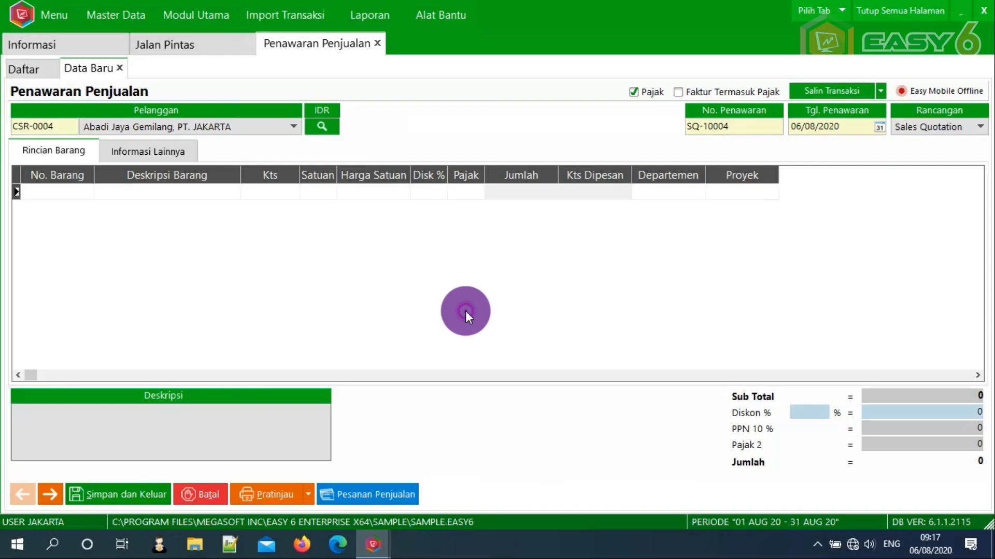
click(378, 192)
text(300000)
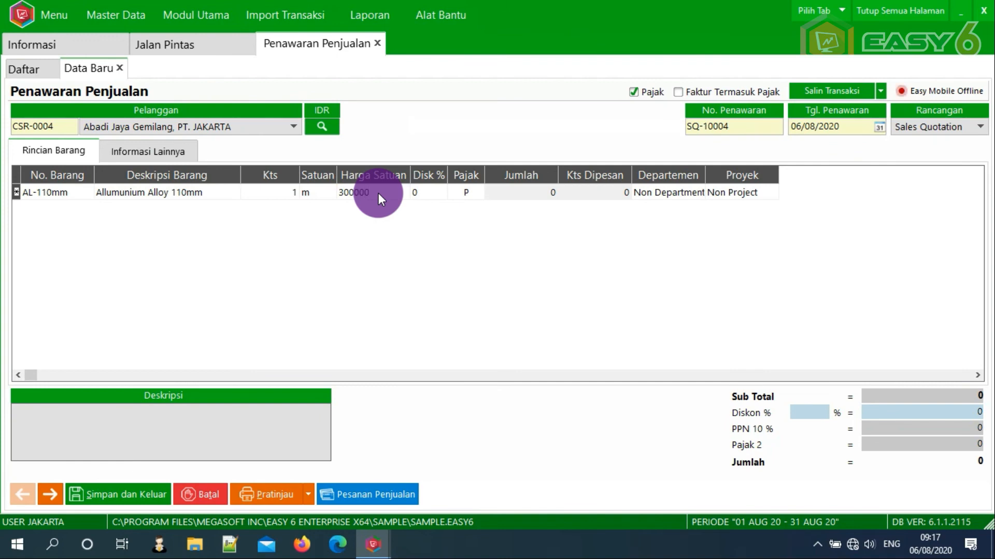
key(Return)
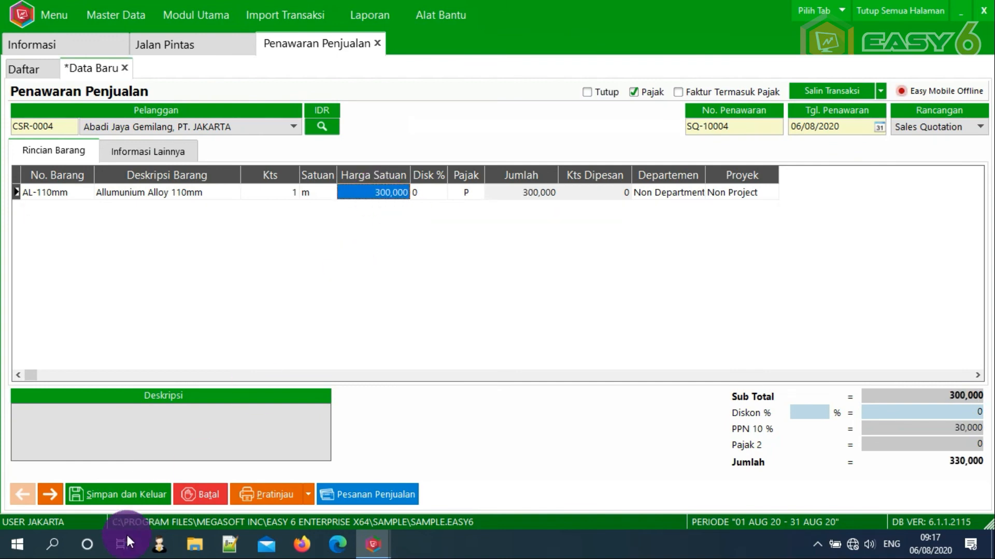
click(125, 495)
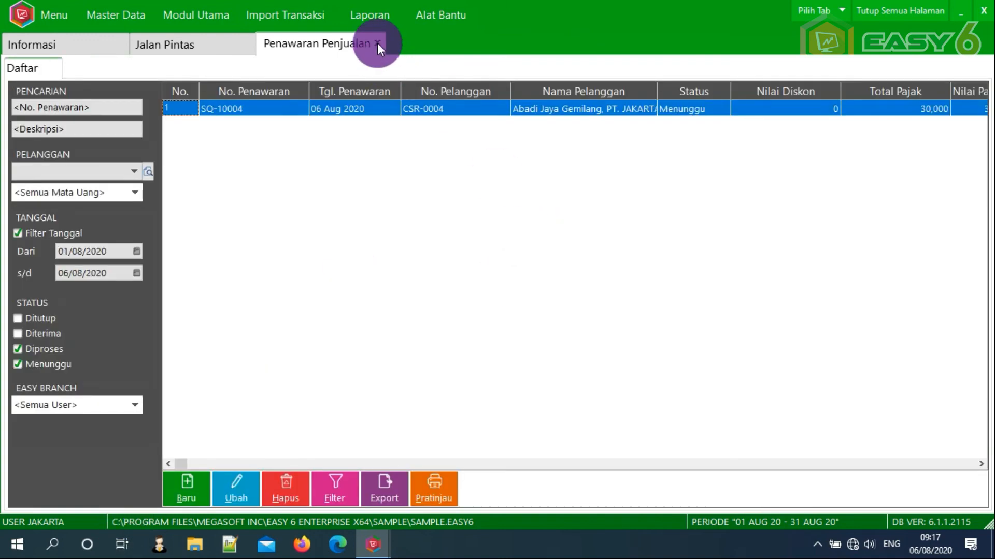
click(377, 43)
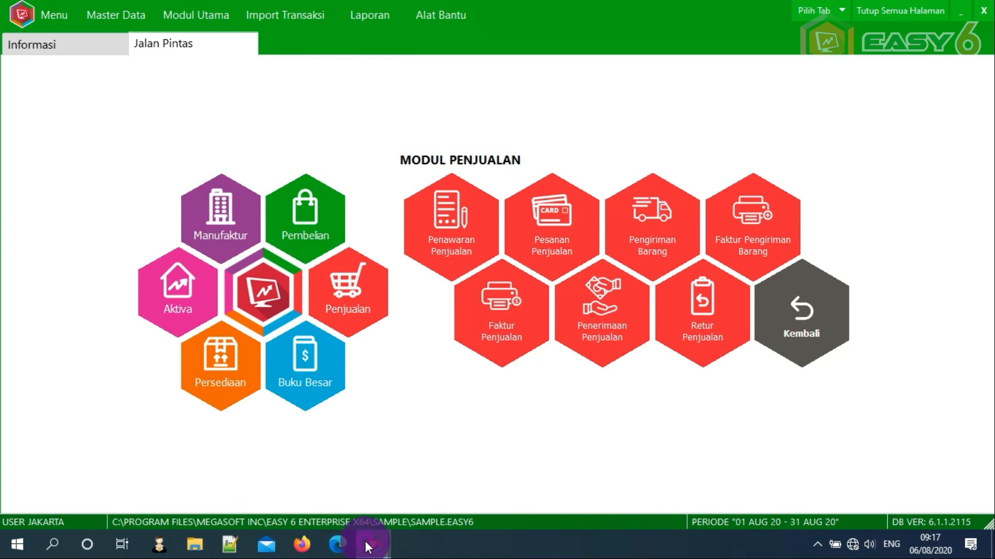
- Switch to the USER BANDUNG session, close all open pages and return the shortcut page (Jalan Pintas) to its welcome view
mouse_move(365, 543)
click(527, 482)
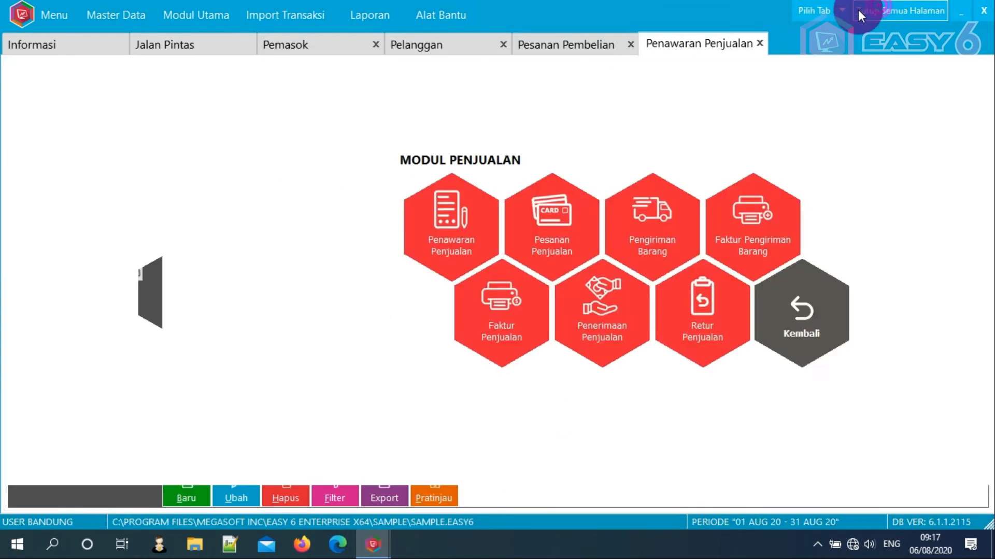
click(859, 10)
click(204, 46)
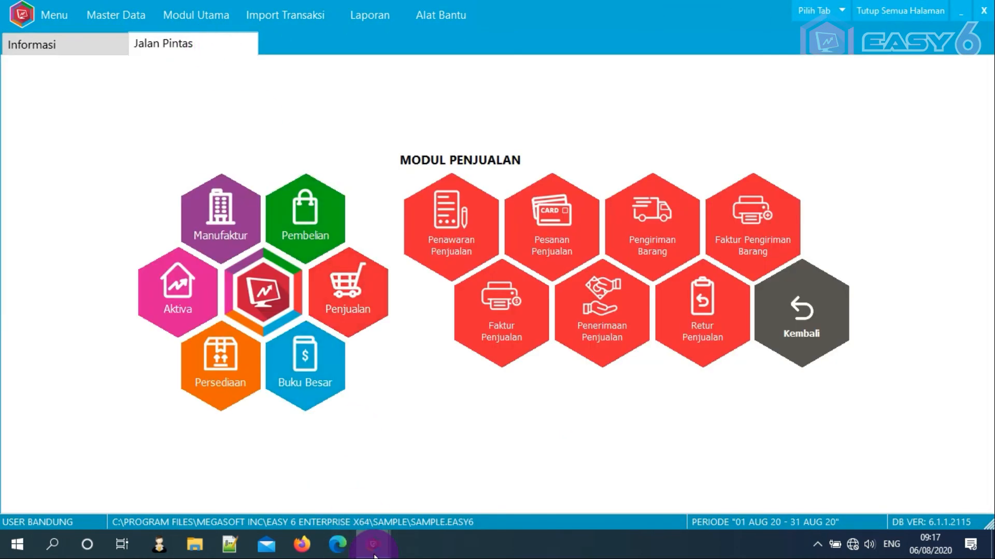
click(811, 325)
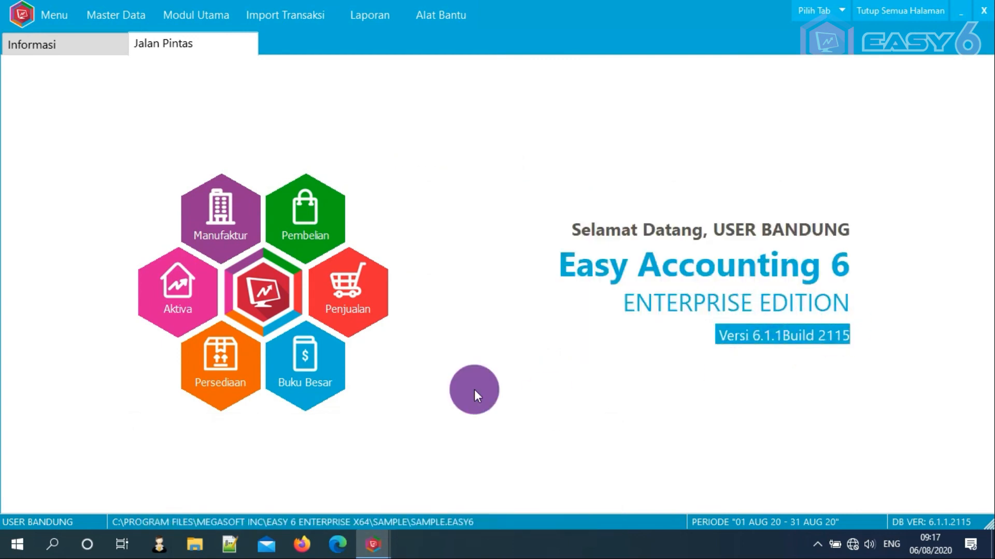